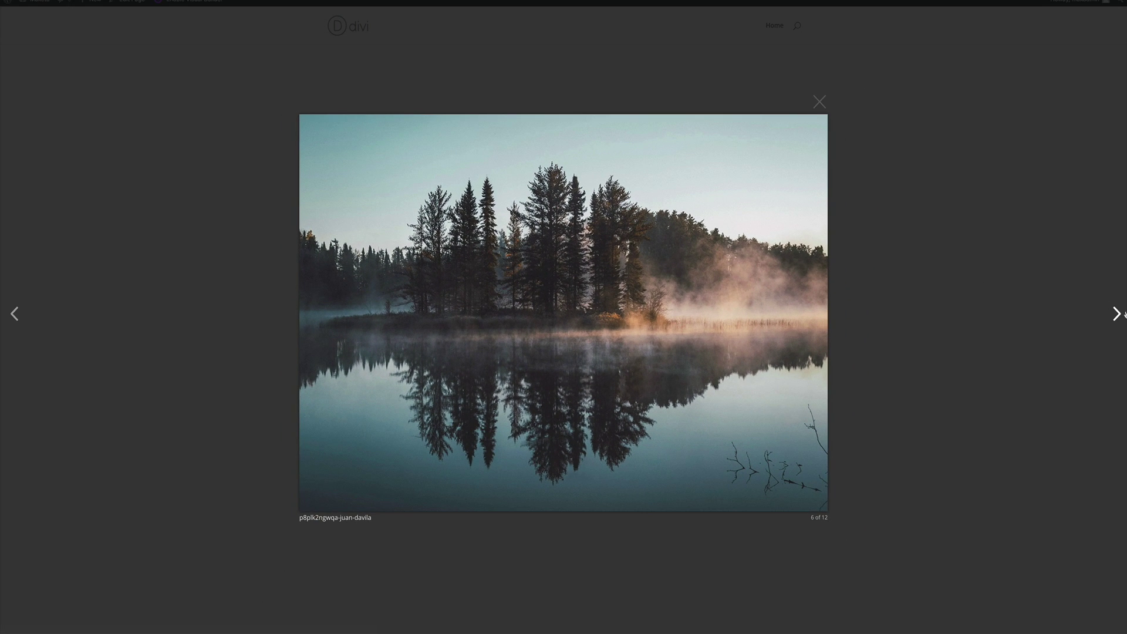
Step: Advance through the enlarged photos to the pier sunset and autumn leaves, then close the viewer
{"action": "left_click", "coordinate": [1119, 315]}
{"action": "left_click", "coordinate": [1120, 315]}
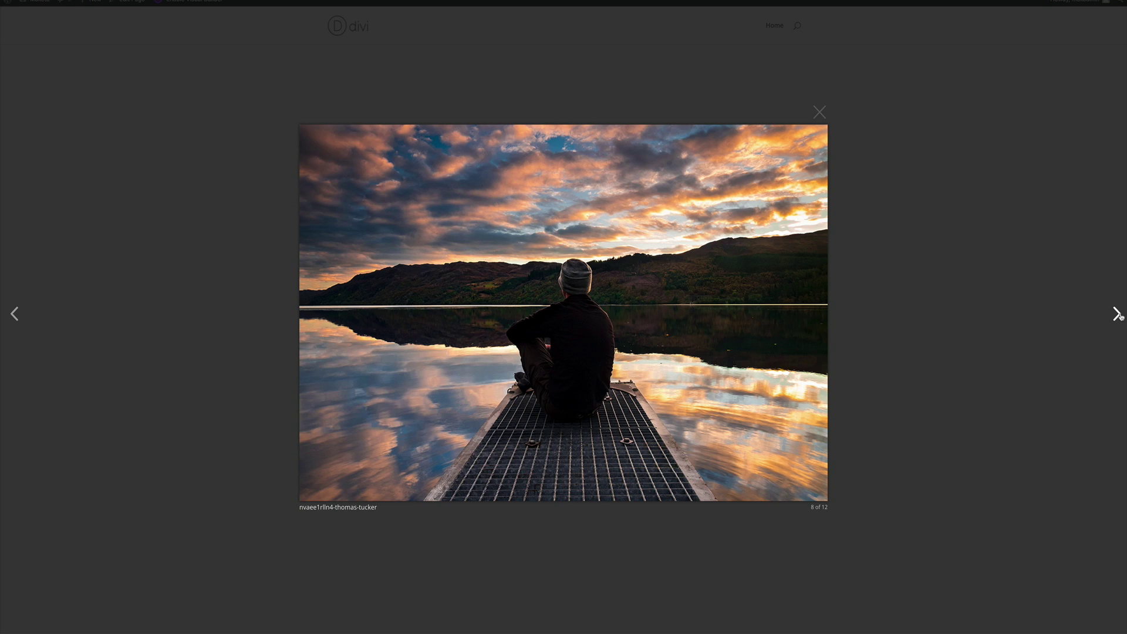
{"action": "left_click", "coordinate": [1120, 315]}
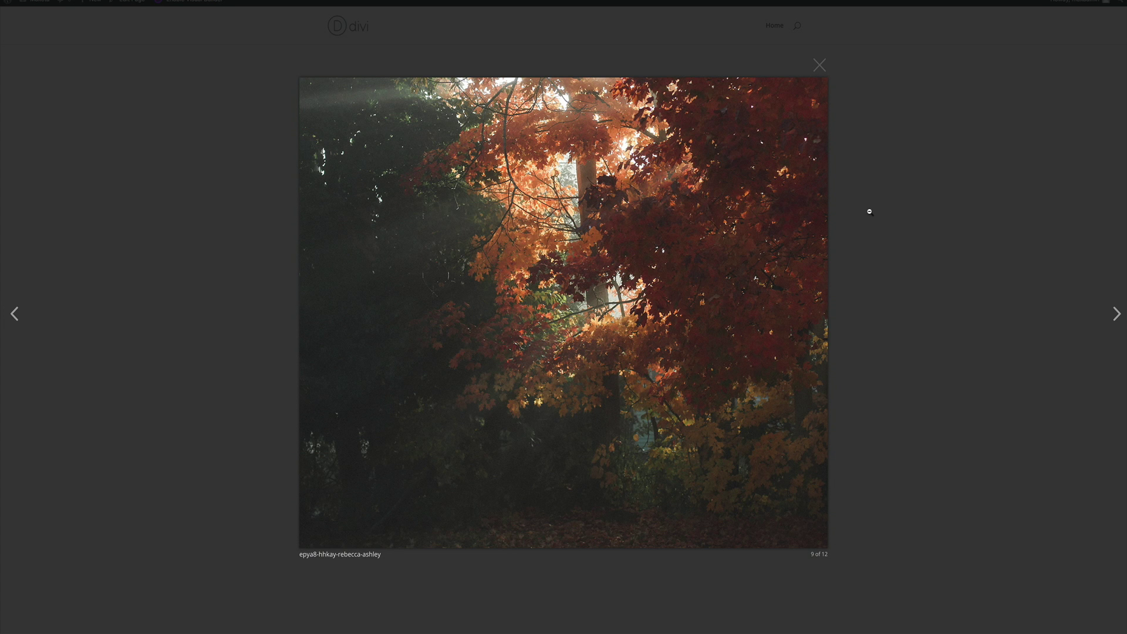
{"action": "left_click", "coordinate": [819, 65]}
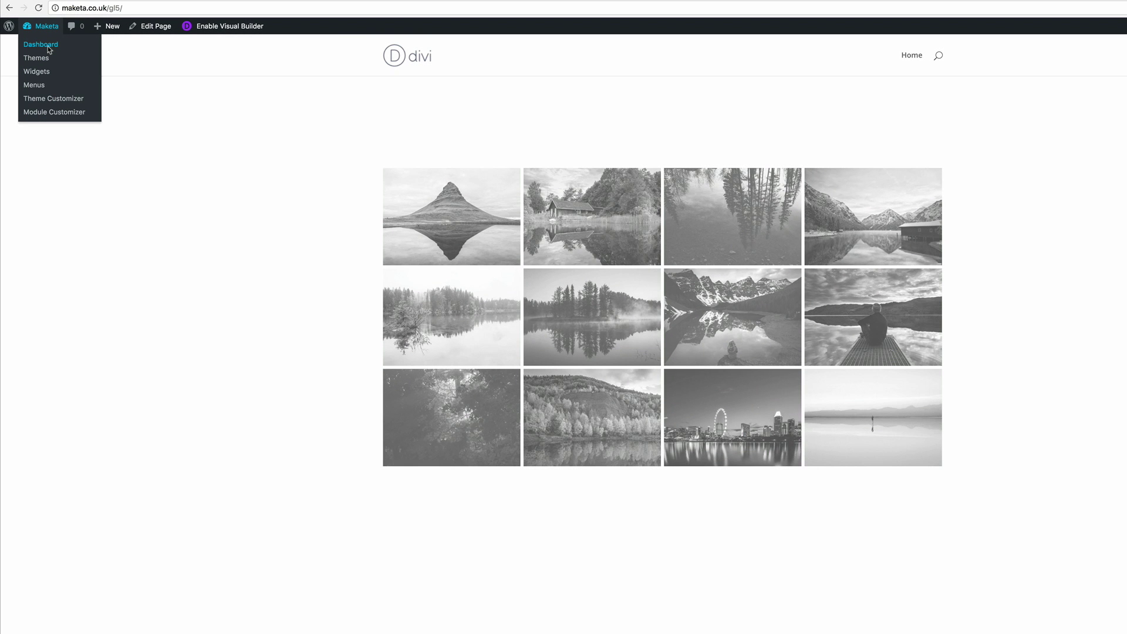
Step: From the dashboard, add a new page titled 'g5' and launch it in the Divi Builder
{"action": "left_click", "coordinate": [50, 50]}
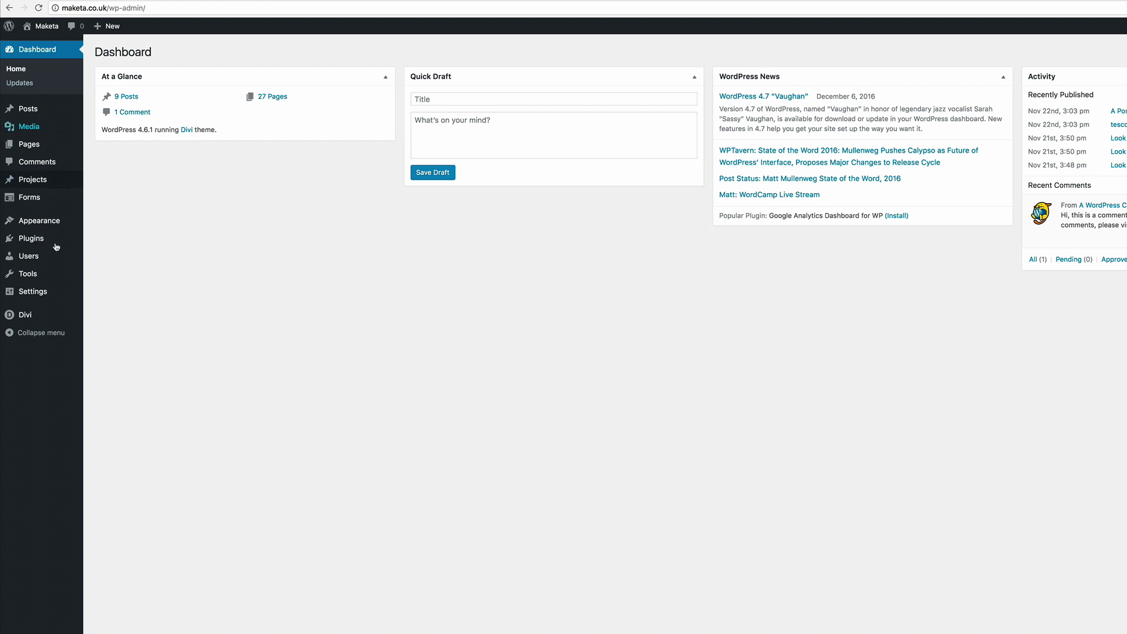
{"action": "mouse_move", "coordinate": [26, 142]}
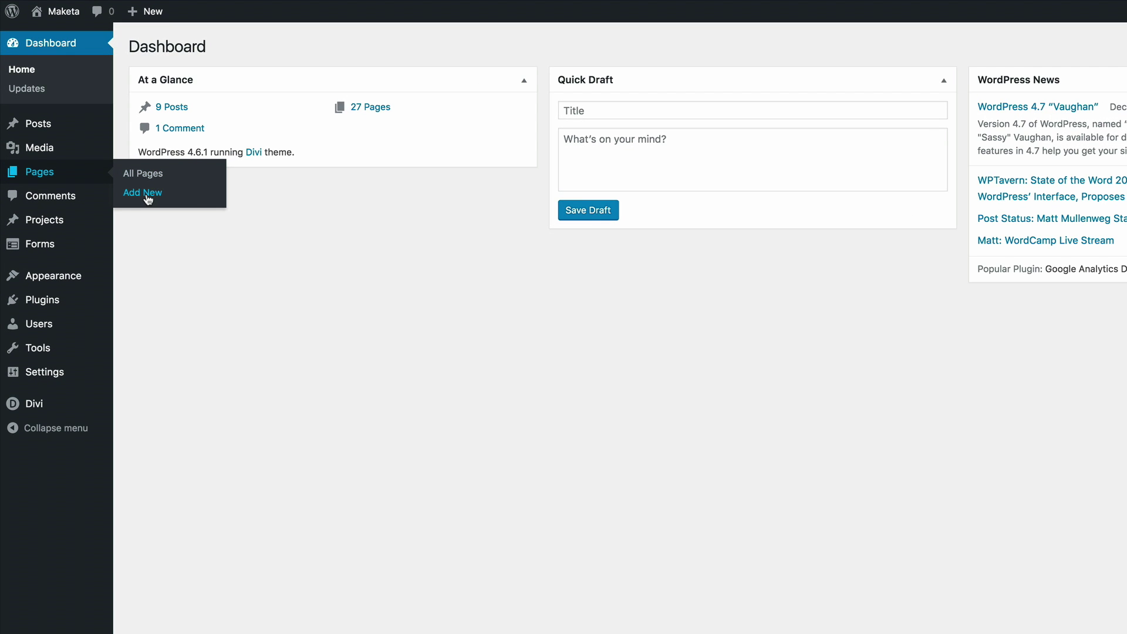
{"action": "left_click", "coordinate": [147, 199]}
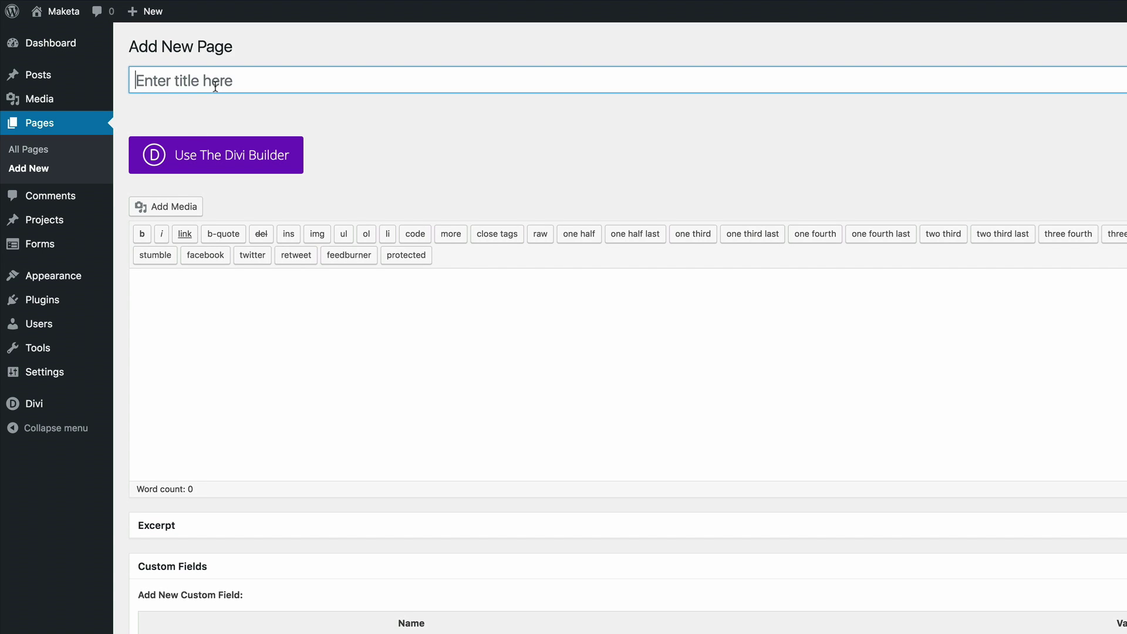
{"action": "left_click", "coordinate": [235, 81]}
{"action": "type", "text": "g5"}
{"action": "left_click", "coordinate": [213, 156]}
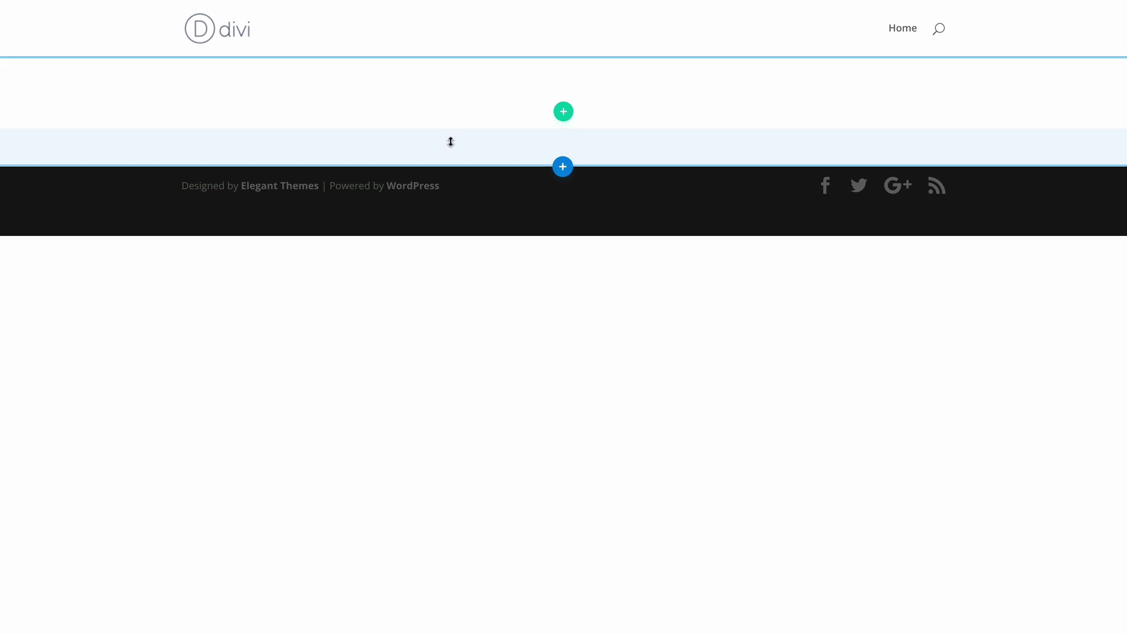
Step: Insert a one-column row with a Gallery module, found by searching 'ga', and open its image picker
{"action": "left_click", "coordinate": [563, 113]}
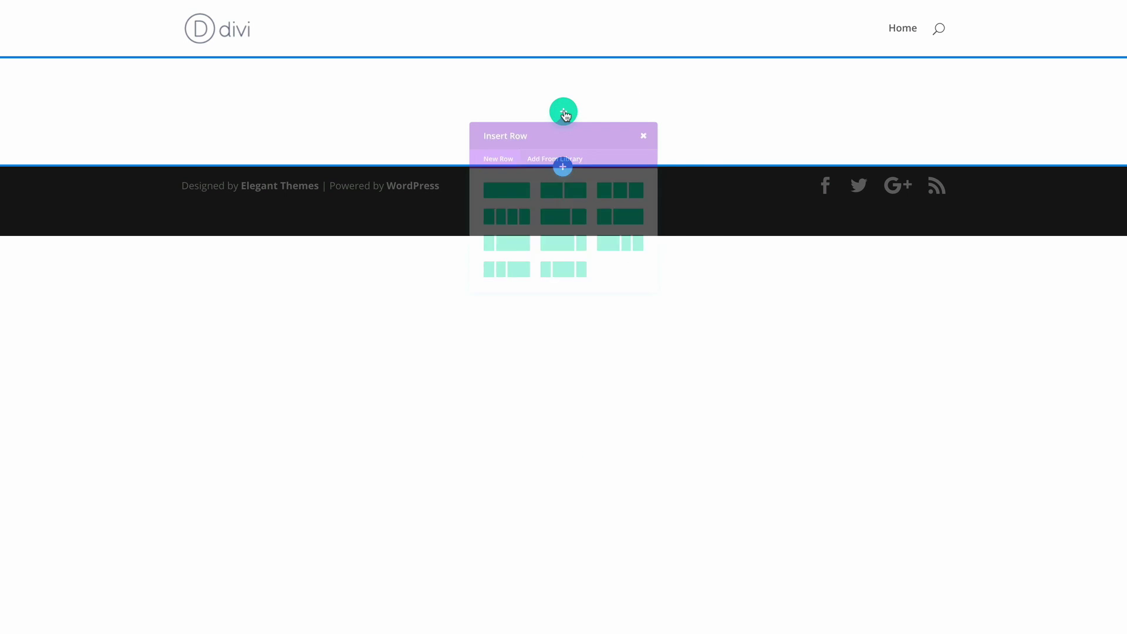
{"action": "left_click", "coordinate": [486, 228]}
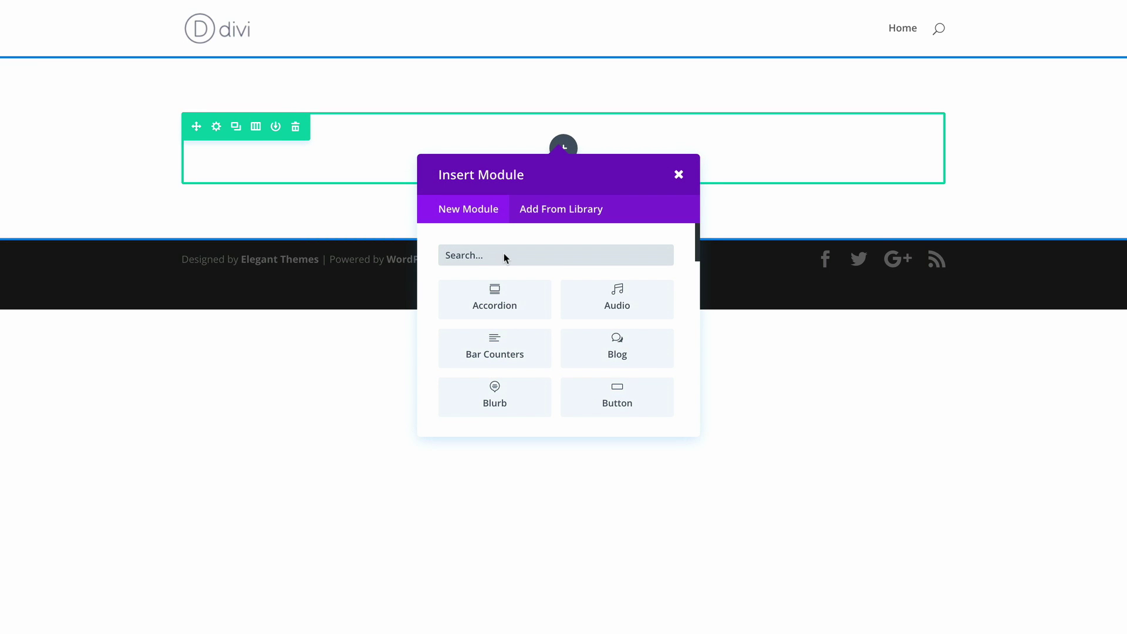
{"action": "type", "text": "ga"}
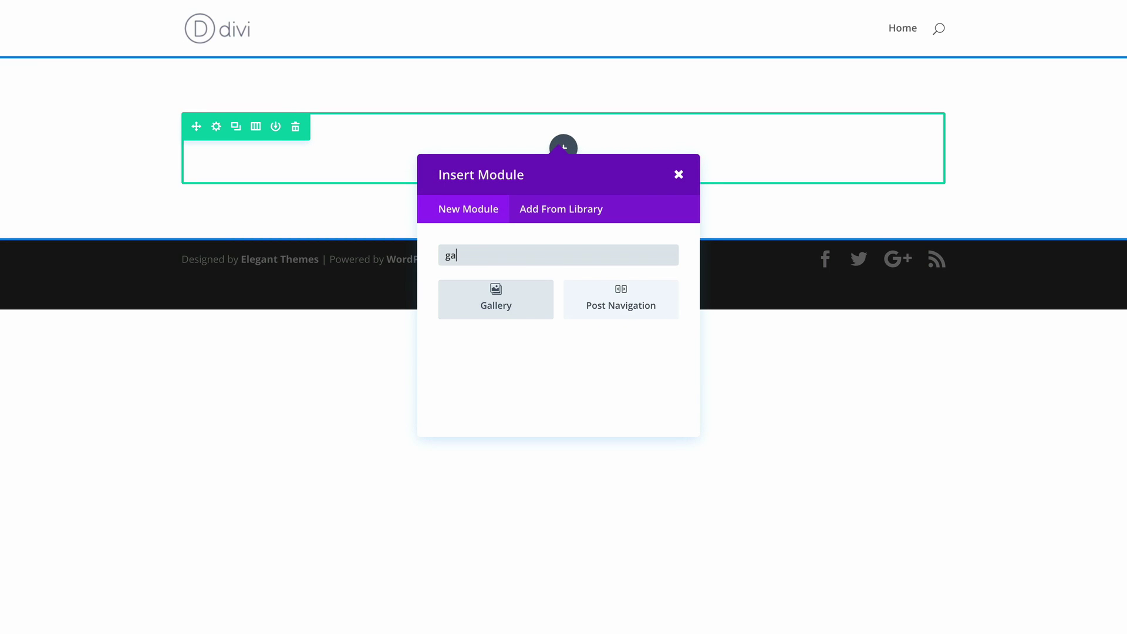
{"action": "left_click", "coordinate": [523, 306]}
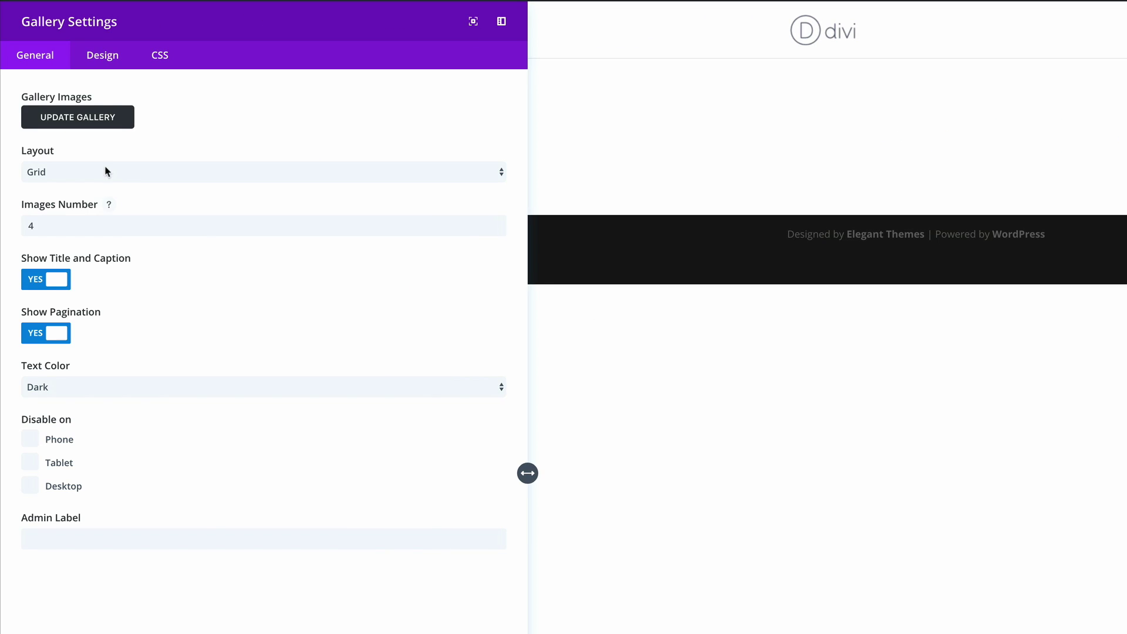
{"action": "left_click", "coordinate": [101, 120]}
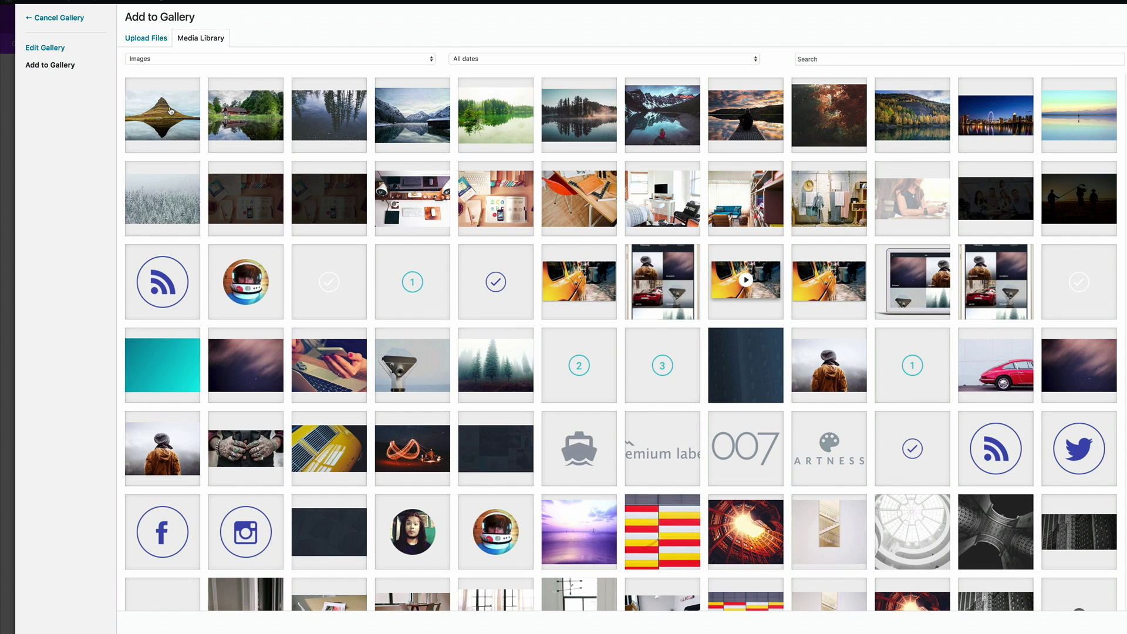
Step: Add twelve landscape photos to the gallery, from the mountain reflection to the pastel horizon
{"action": "left_click", "coordinate": [170, 110]}
{"action": "left_click", "coordinate": [260, 118]}
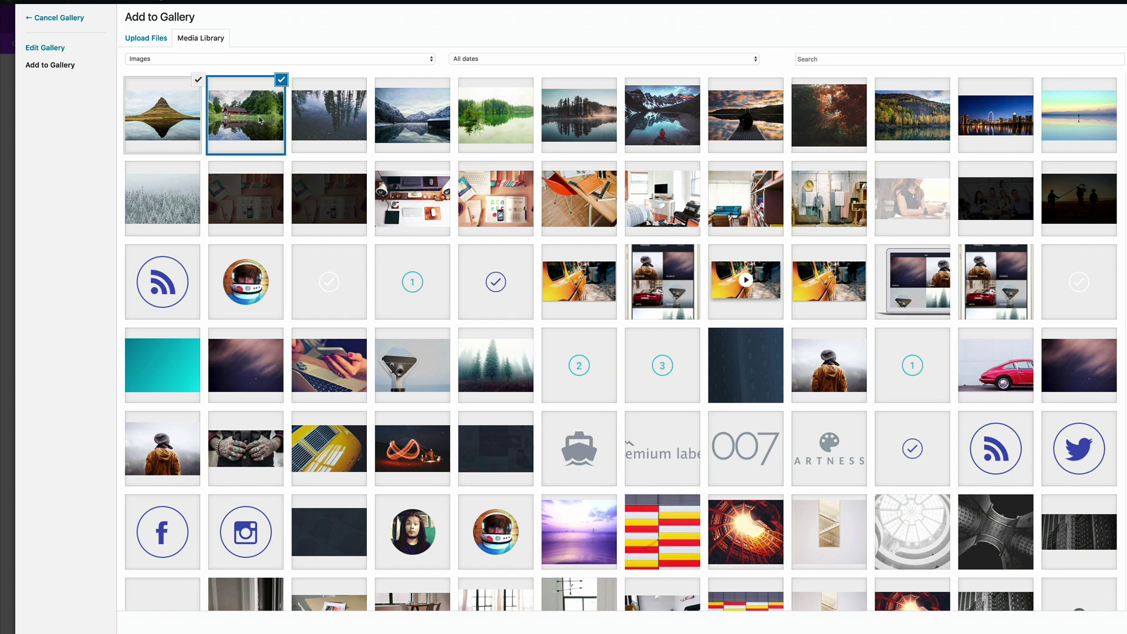
{"action": "left_click", "coordinate": [337, 121]}
{"action": "left_click", "coordinate": [414, 119]}
{"action": "left_click", "coordinate": [507, 121]}
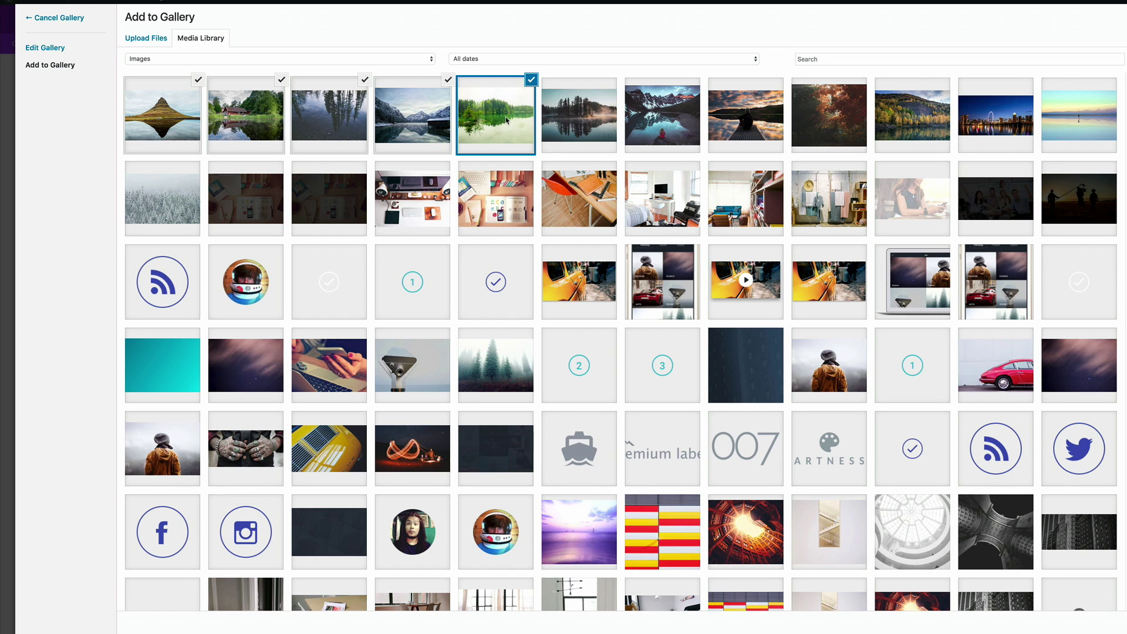
{"action": "left_click", "coordinate": [591, 130]}
{"action": "left_click", "coordinate": [655, 130]}
{"action": "left_click", "coordinate": [767, 132]}
{"action": "left_click", "coordinate": [828, 132]}
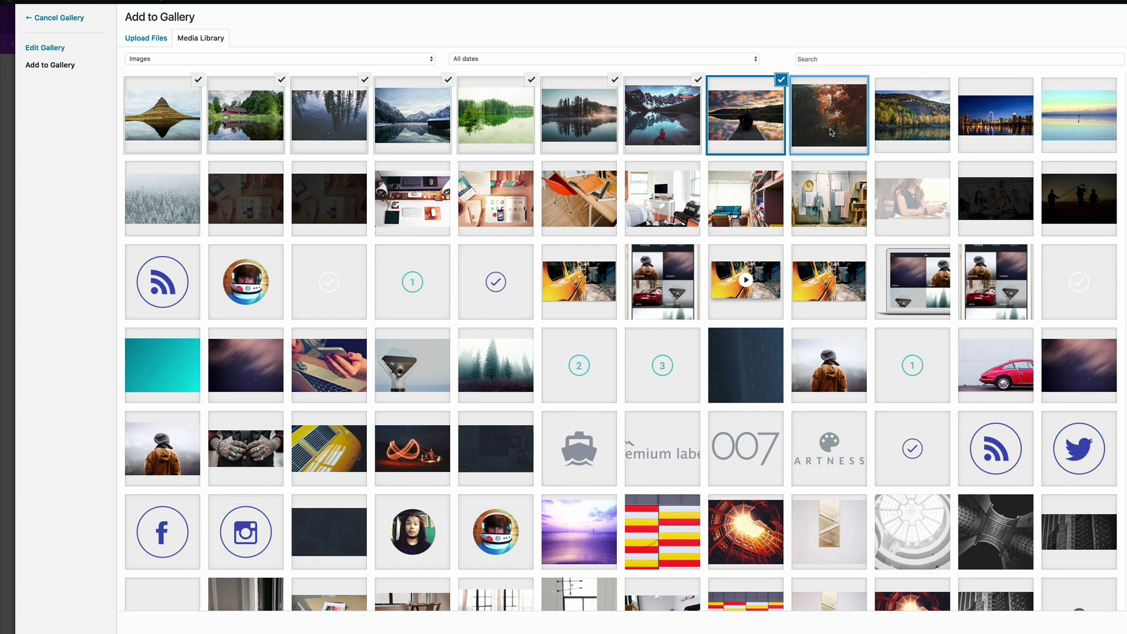
{"action": "left_click", "coordinate": [920, 132]}
{"action": "left_click", "coordinate": [997, 134]}
{"action": "left_click", "coordinate": [1101, 124]}
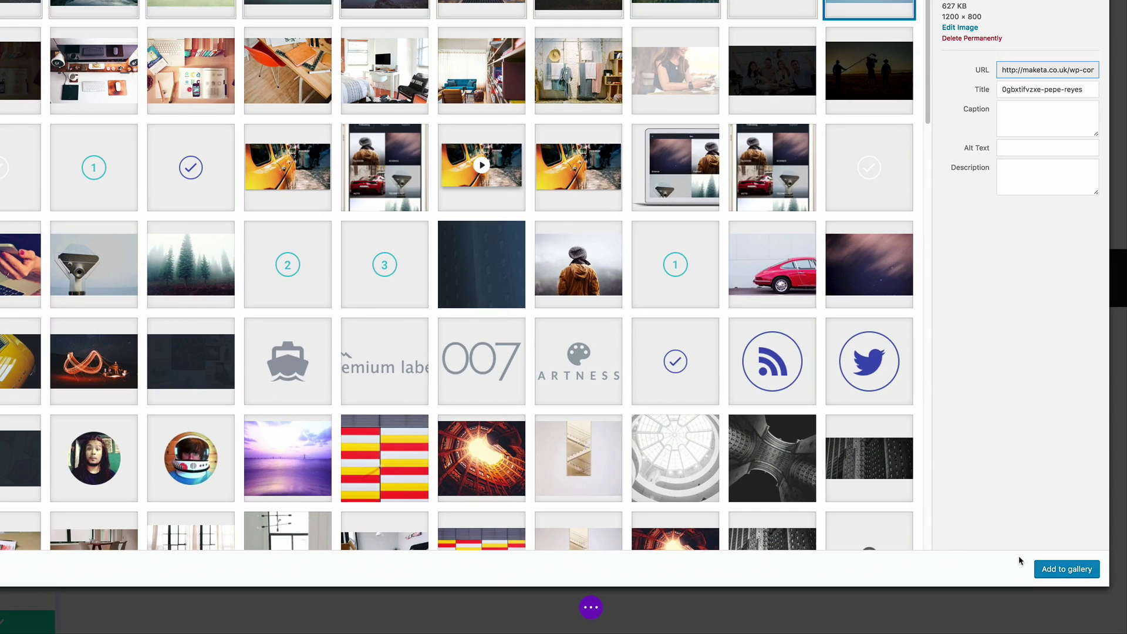
{"action": "left_click", "coordinate": [1054, 574]}
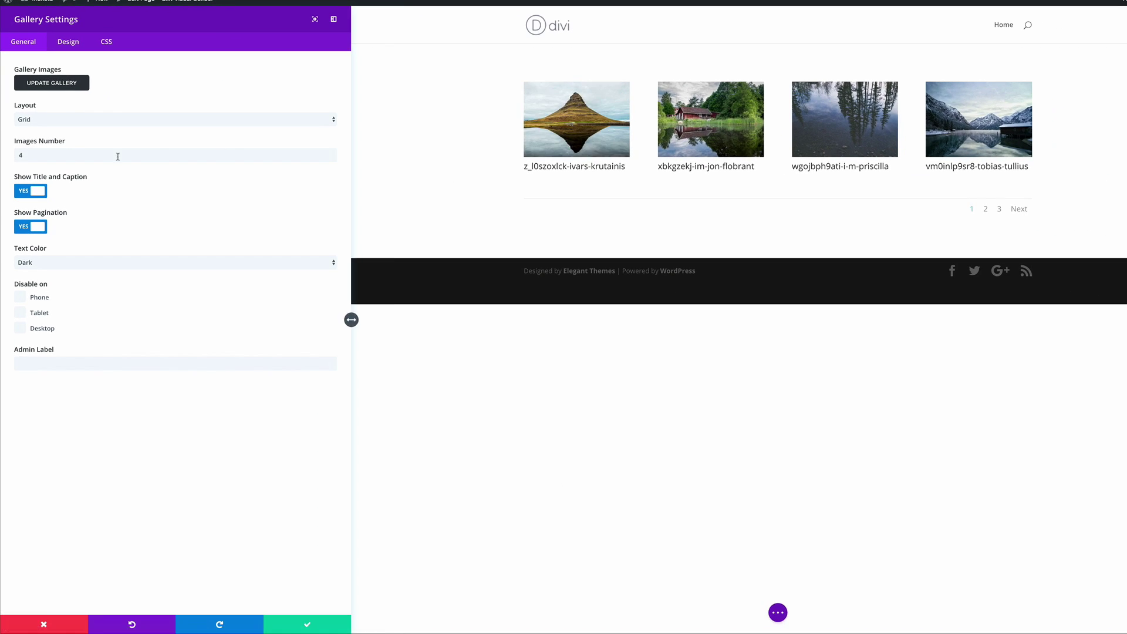
Step: Set Images Number to 12 and turn off Show Title and Caption and Show Pagination
{"action": "left_click", "coordinate": [24, 154]}
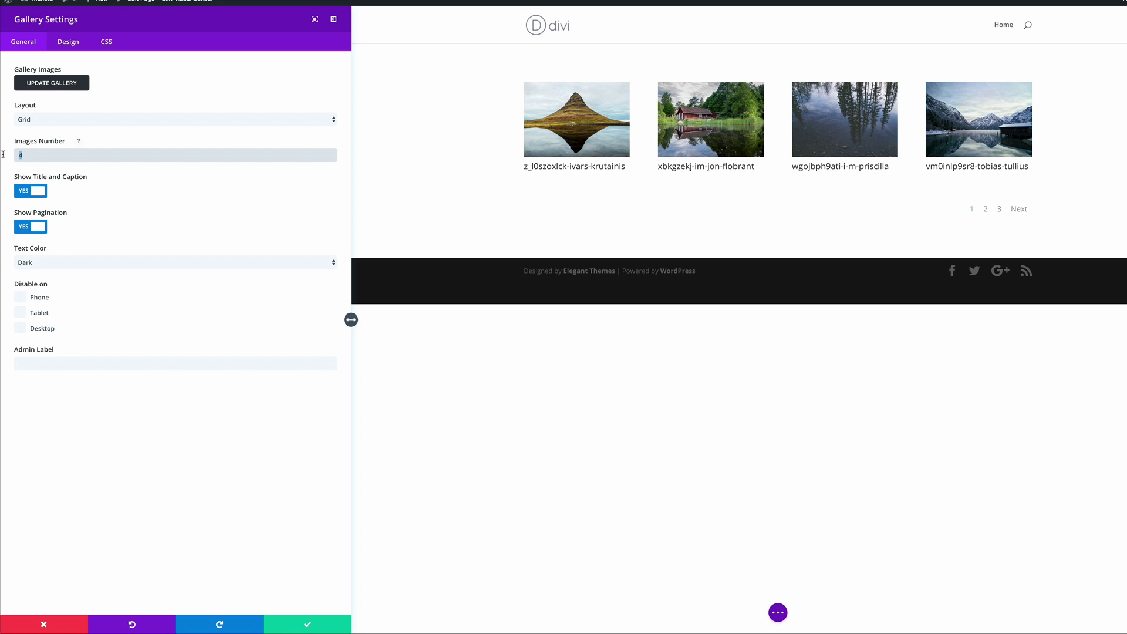
{"action": "type", "text": "12"}
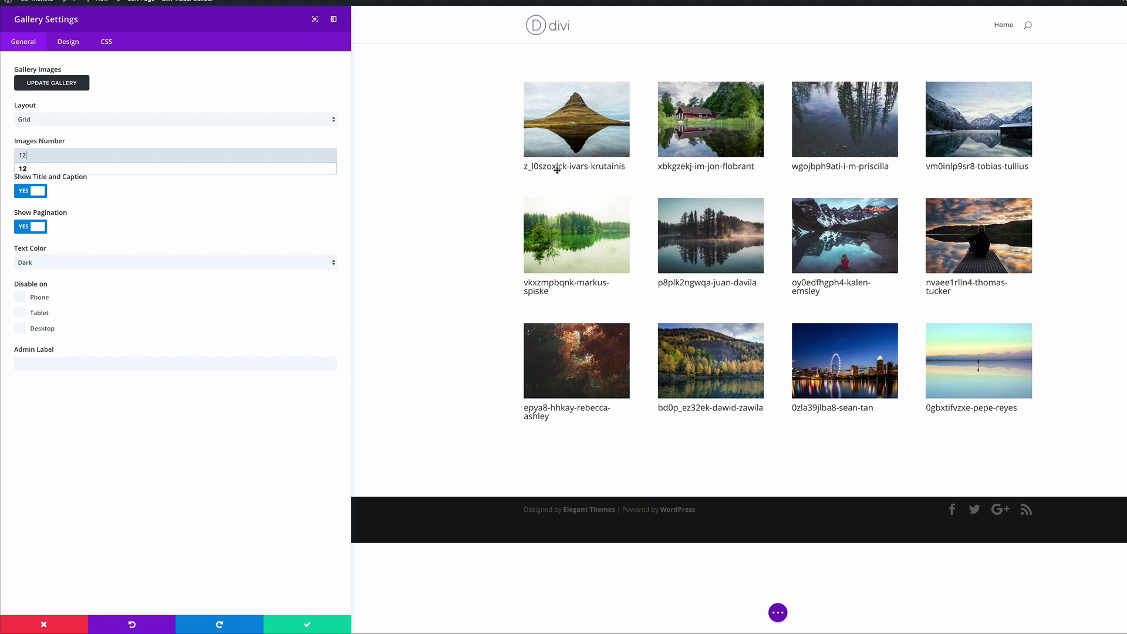
{"action": "left_click", "coordinate": [281, 194]}
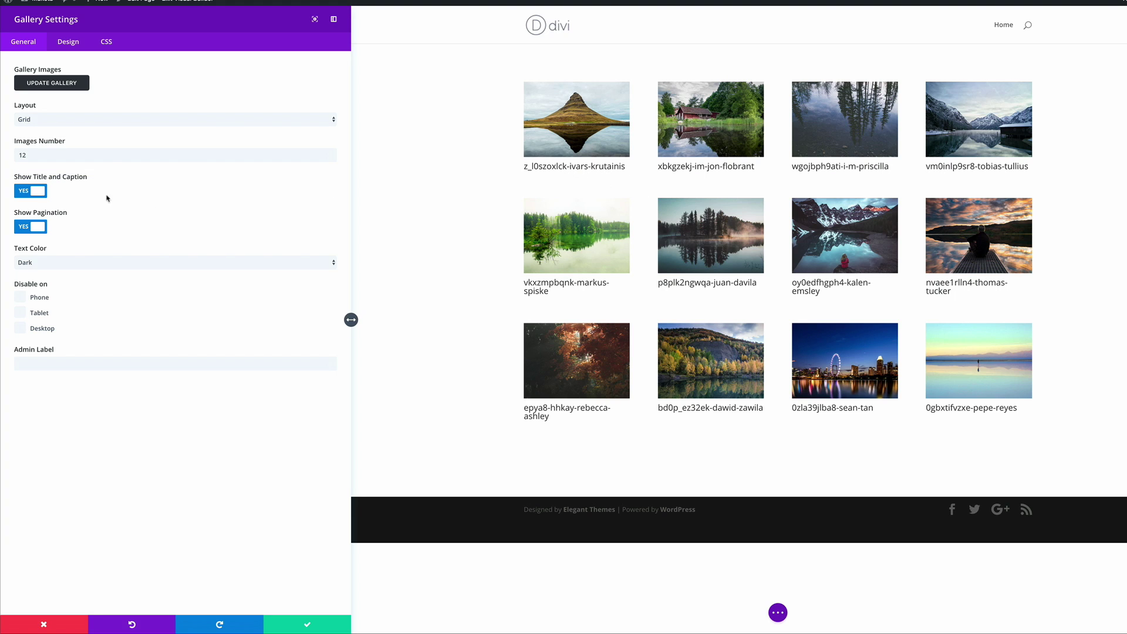
{"action": "left_click", "coordinate": [21, 192]}
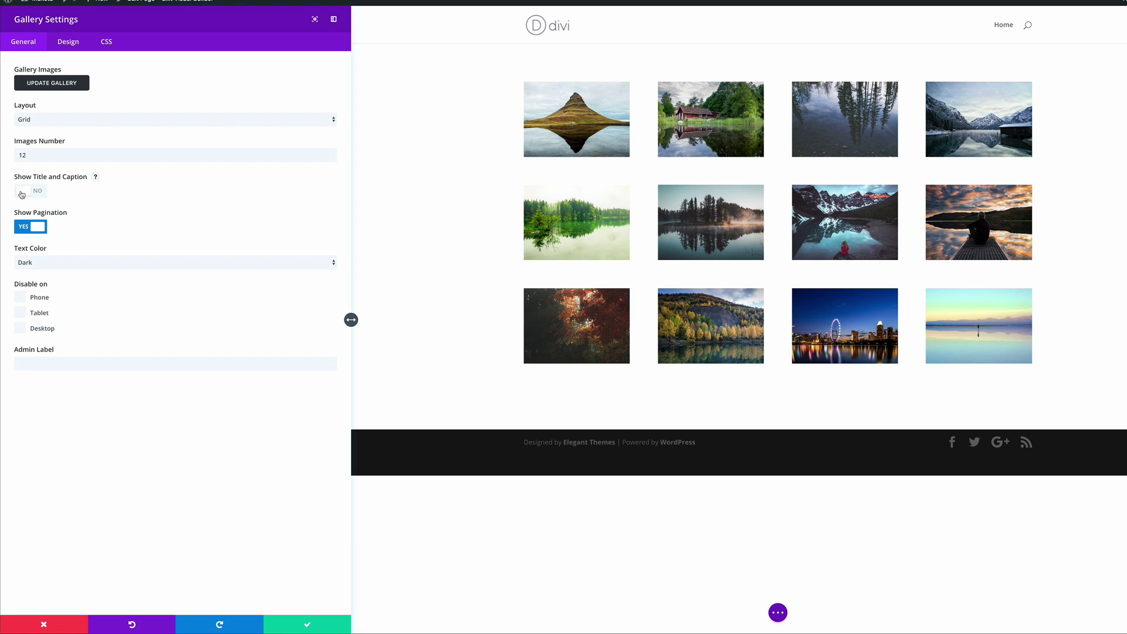
{"action": "left_click", "coordinate": [24, 228]}
Step: Make the gallery's Hover Overlay Color fully transparent in the Design settings
{"action": "left_click", "coordinate": [74, 42]}
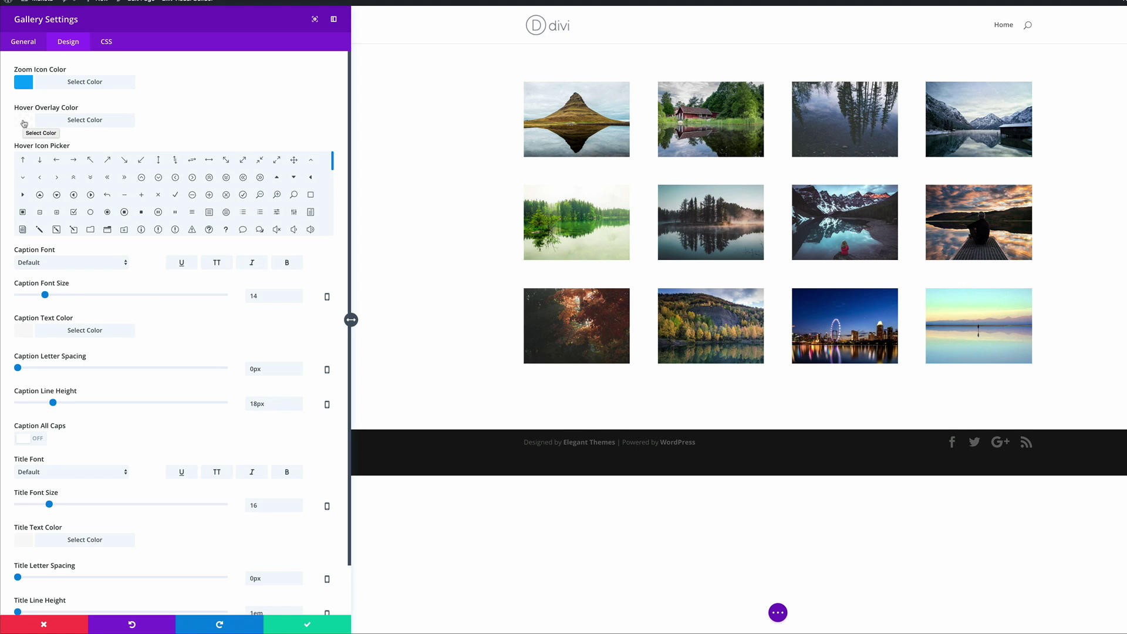
{"action": "left_click", "coordinate": [24, 123]}
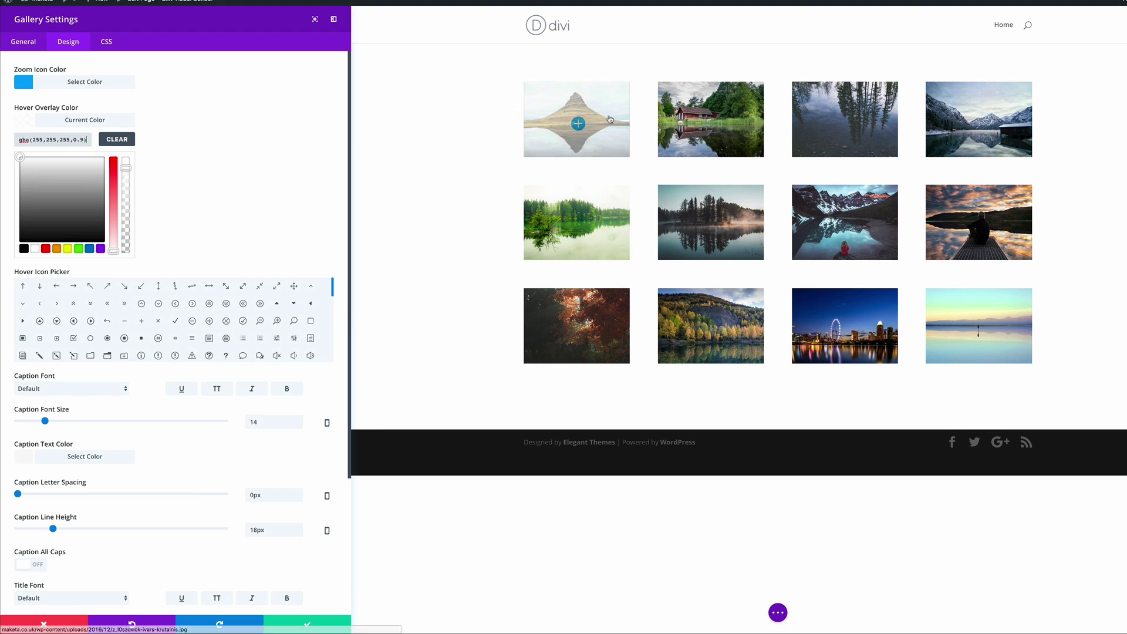
{"action": "left_click", "coordinate": [128, 169]}
{"action": "left_click_drag", "start_coordinate": [128, 168], "coordinate": [128, 208]}
{"action": "left_click", "coordinate": [176, 205]}
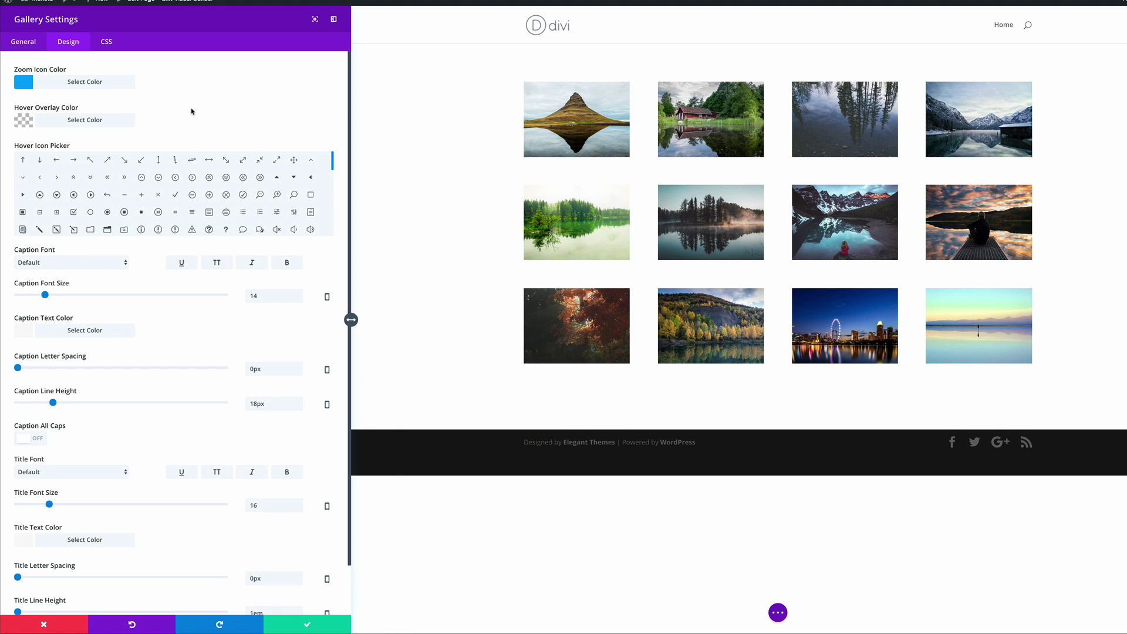
{"action": "scroll", "coordinate": [202, 244], "scroll_direction": "down", "scroll_amount": 1}
{"action": "scroll", "coordinate": [202, 245], "scroll_direction": "down", "scroll_amount": 1}
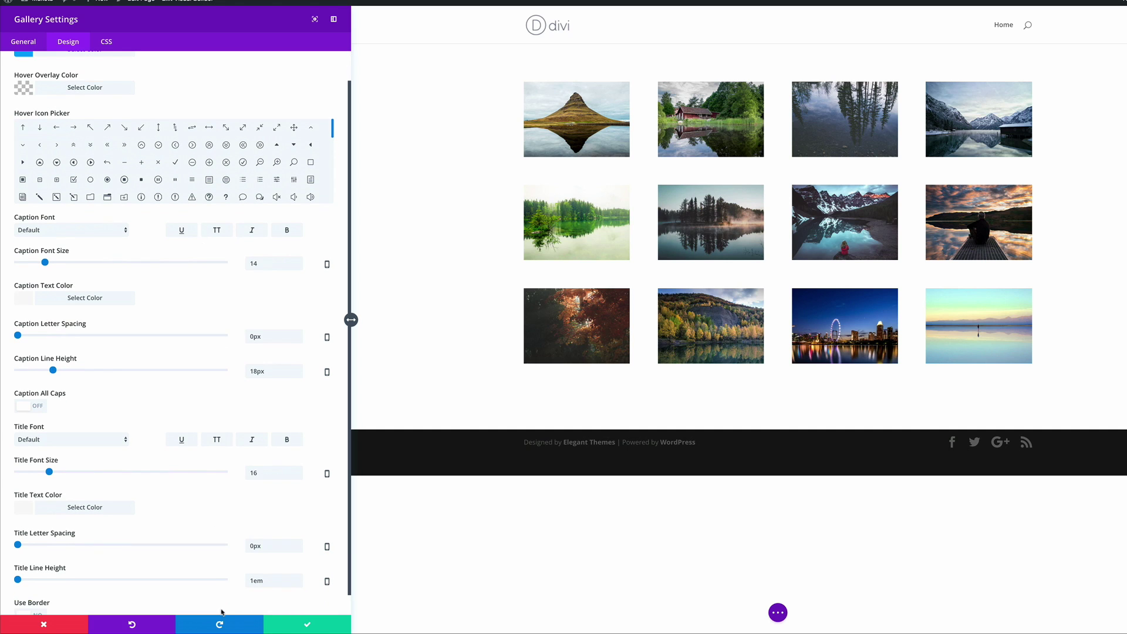
Step: Give the gallery row a custom gutter width of 1, keep custom padding on mobile, and save
{"action": "left_click", "coordinate": [308, 624]}
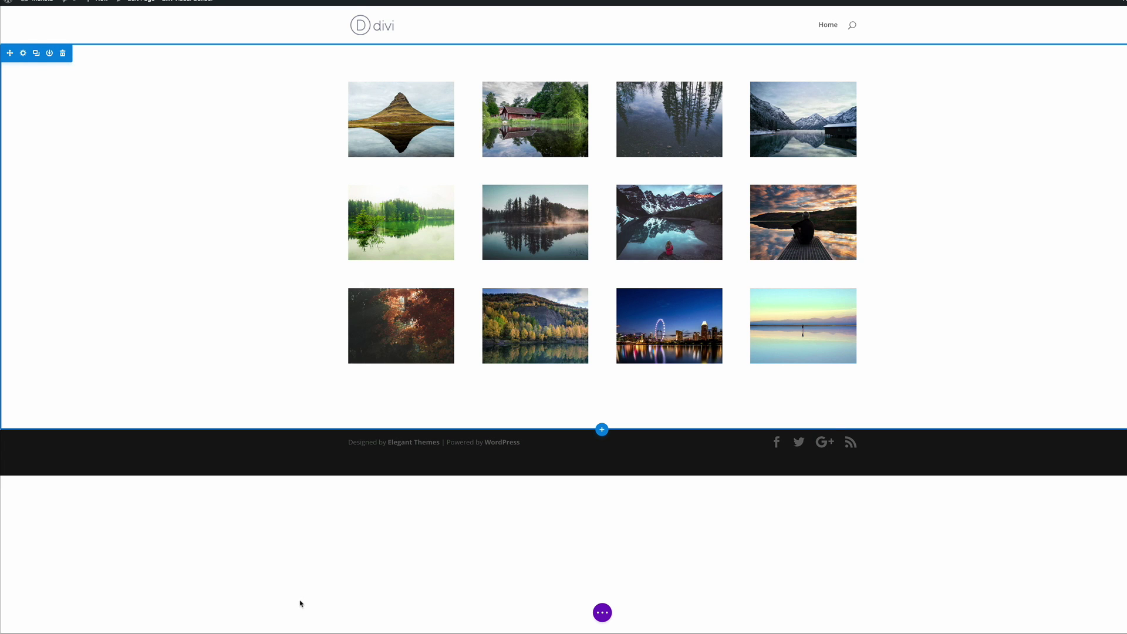
{"action": "mouse_move", "coordinate": [372, 81]}
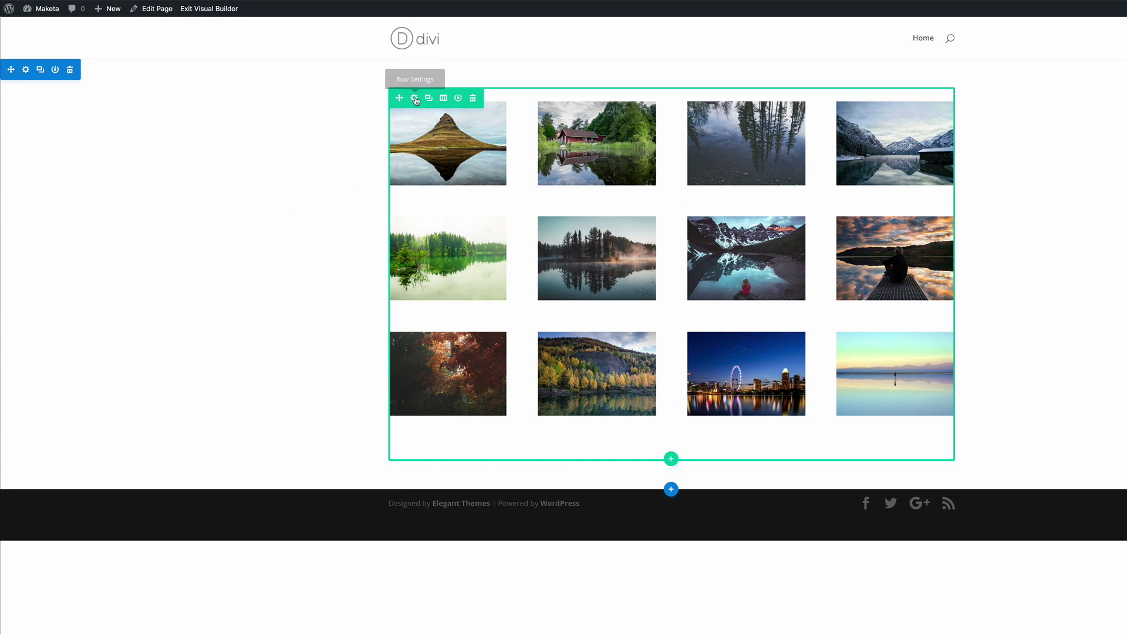
{"action": "left_click", "coordinate": [415, 98]}
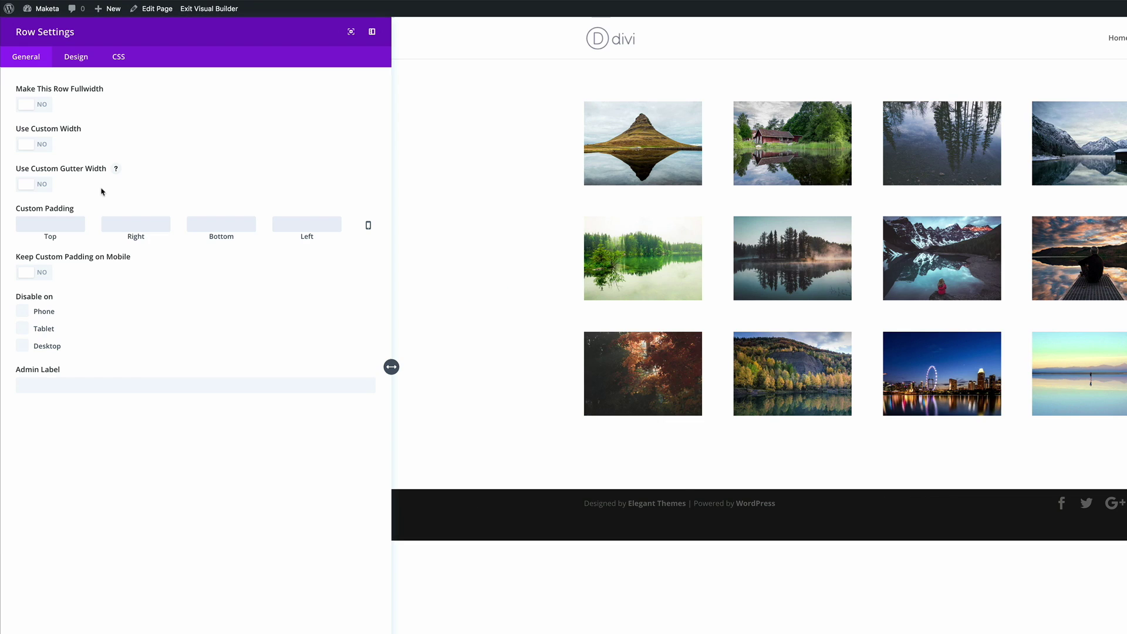
{"action": "left_click", "coordinate": [39, 186]}
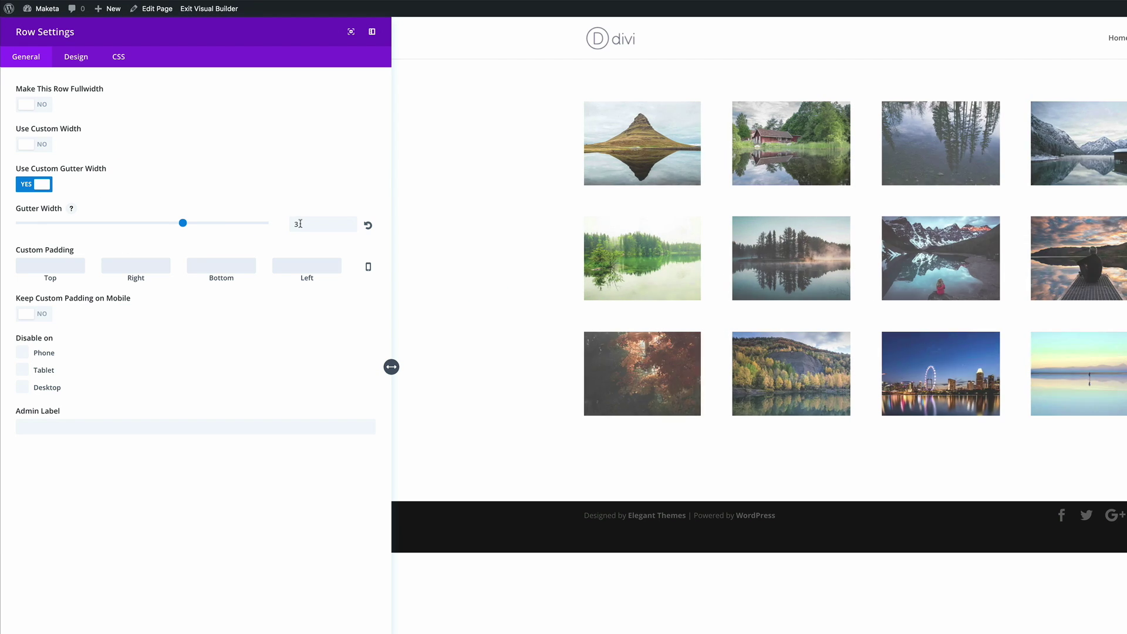
{"action": "double_click", "coordinate": [299, 224]}
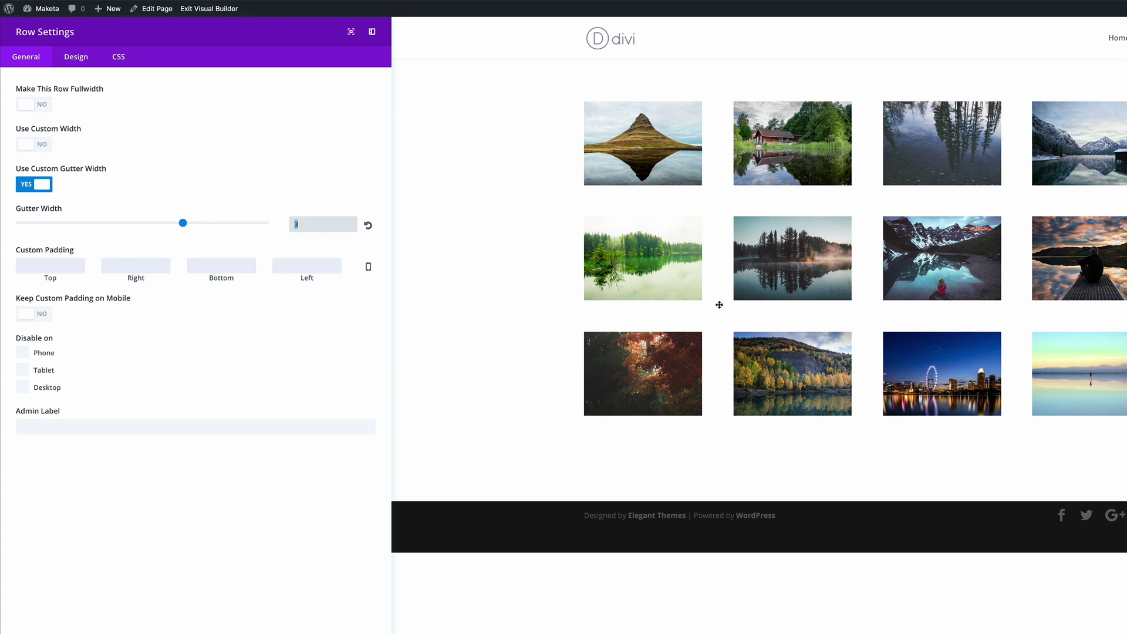
{"action": "type", "text": "1"}
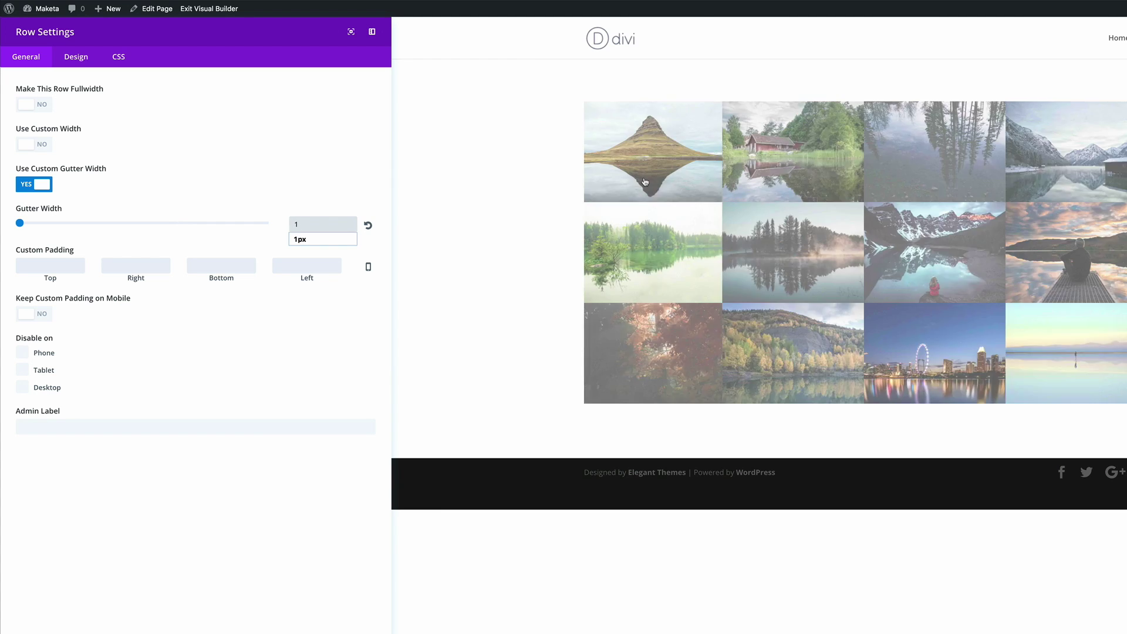
{"action": "left_click", "coordinate": [360, 182]}
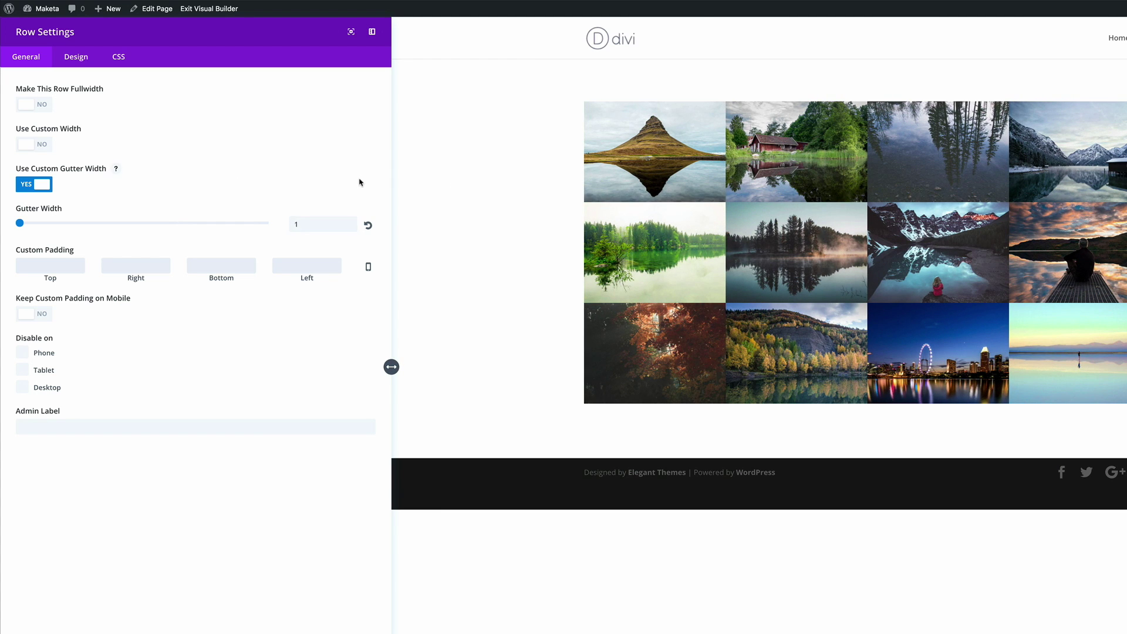
{"action": "left_click", "coordinate": [43, 317]}
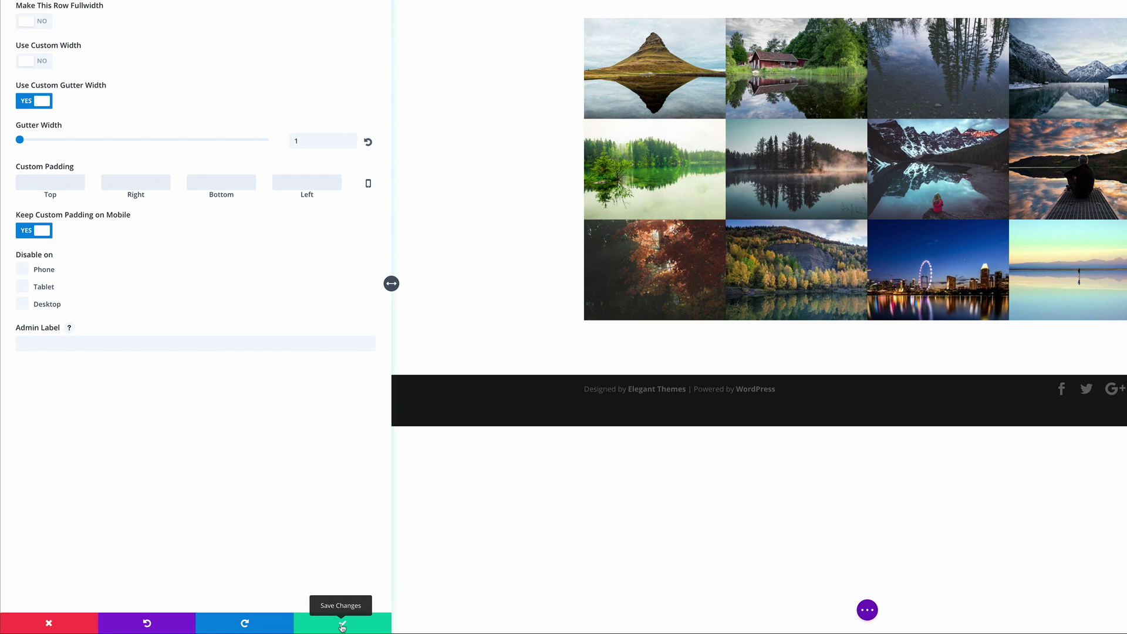
{"action": "left_click", "coordinate": [343, 626]}
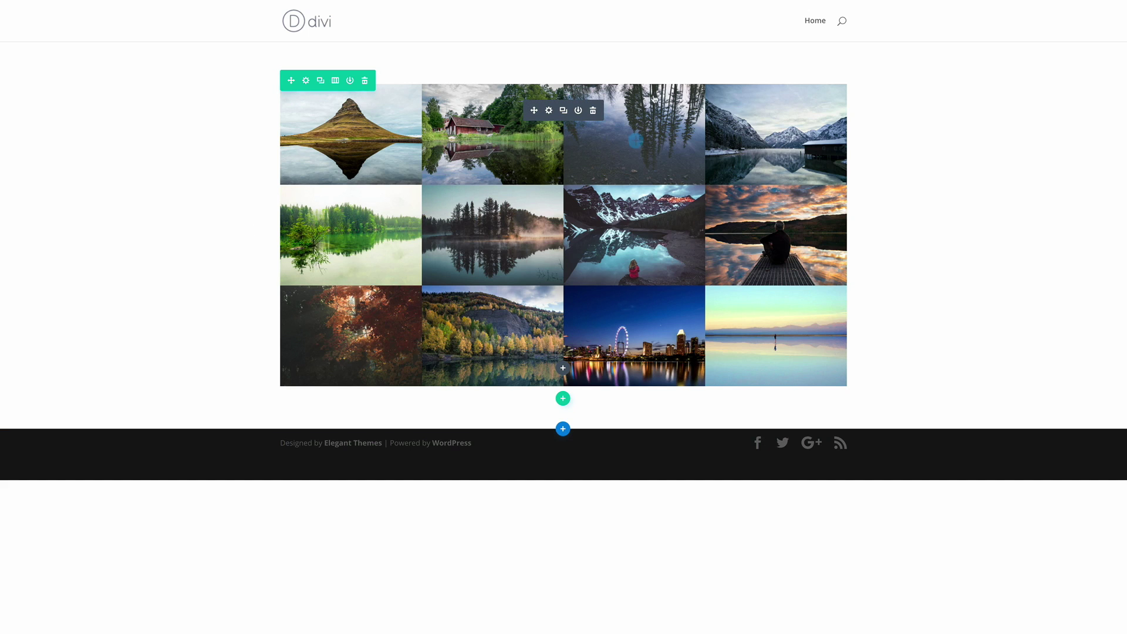
Step: Add 'padding: 3px' to the Gallery Item CSS and class 'grayscale' to the gallery, then save
{"action": "left_click", "coordinate": [549, 112]}
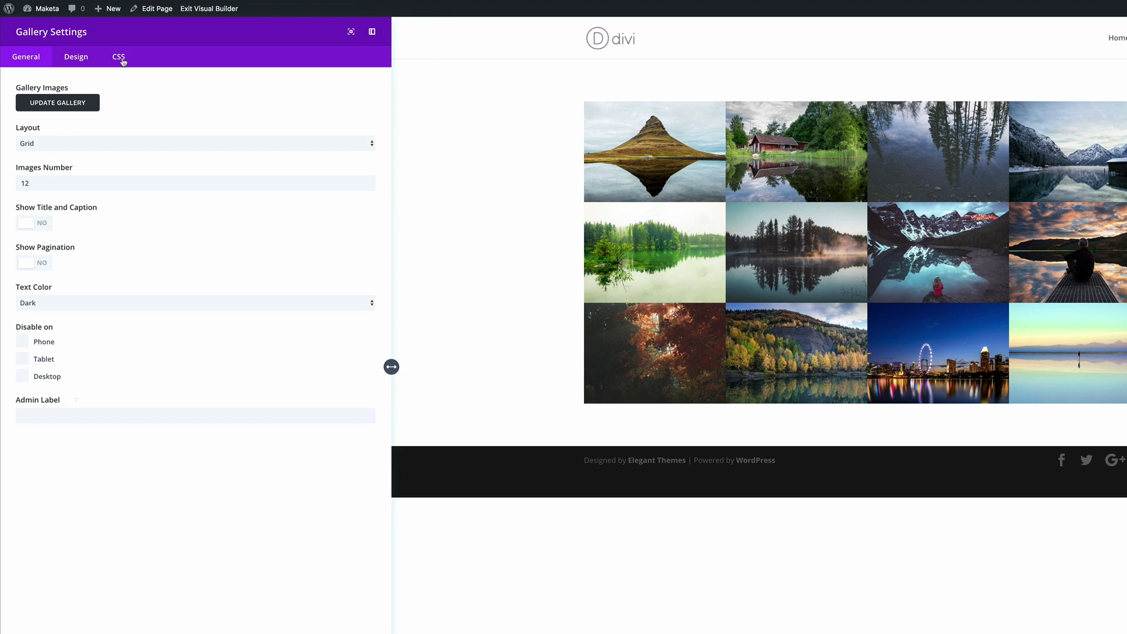
{"action": "left_click", "coordinate": [112, 55]}
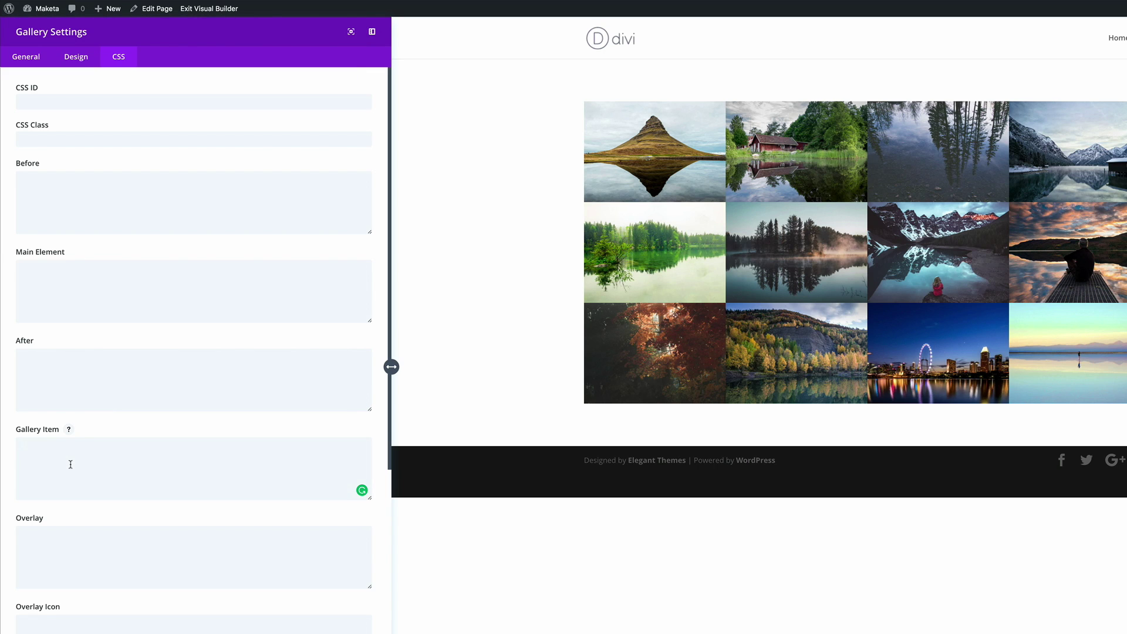
{"action": "type", "text": "padding: 3px"}
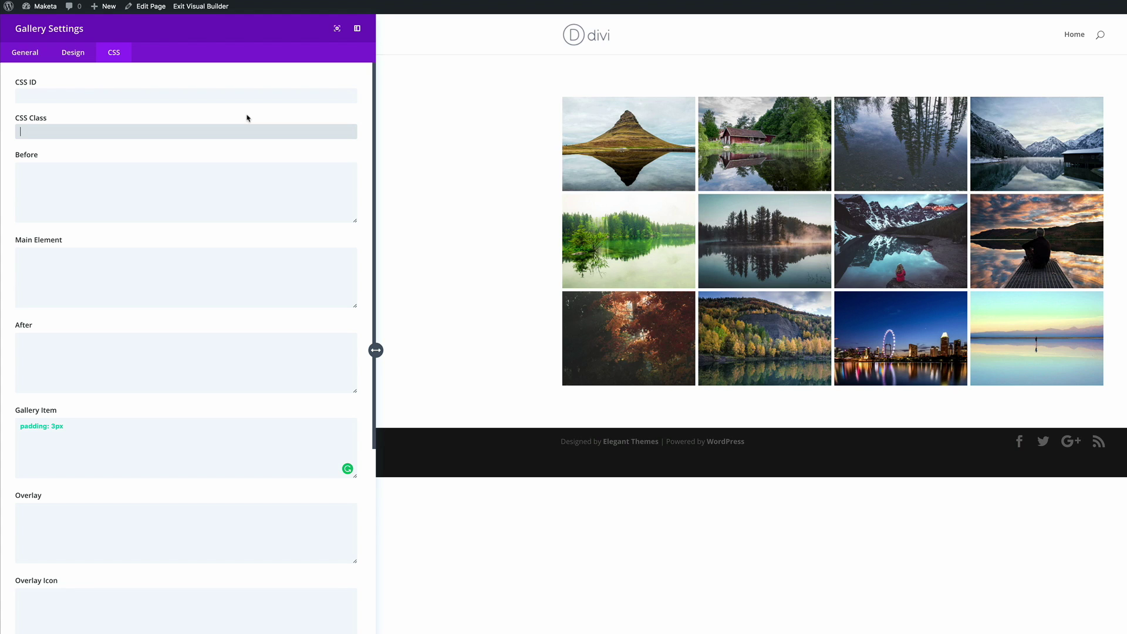
{"action": "type", "text": "grayscale"}
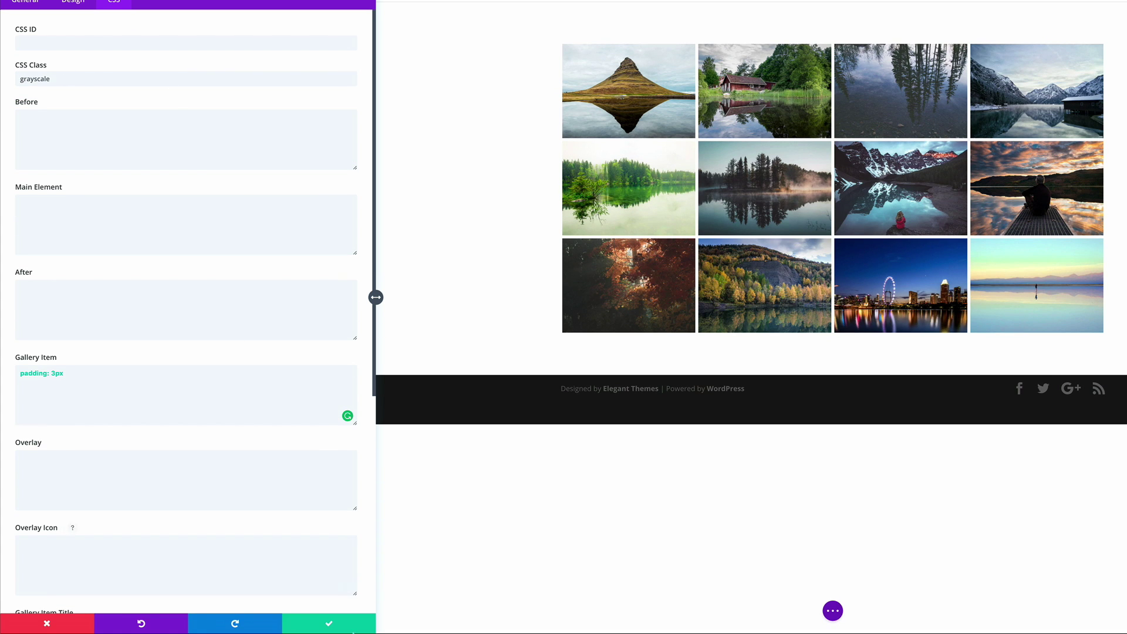
{"action": "left_click", "coordinate": [331, 628]}
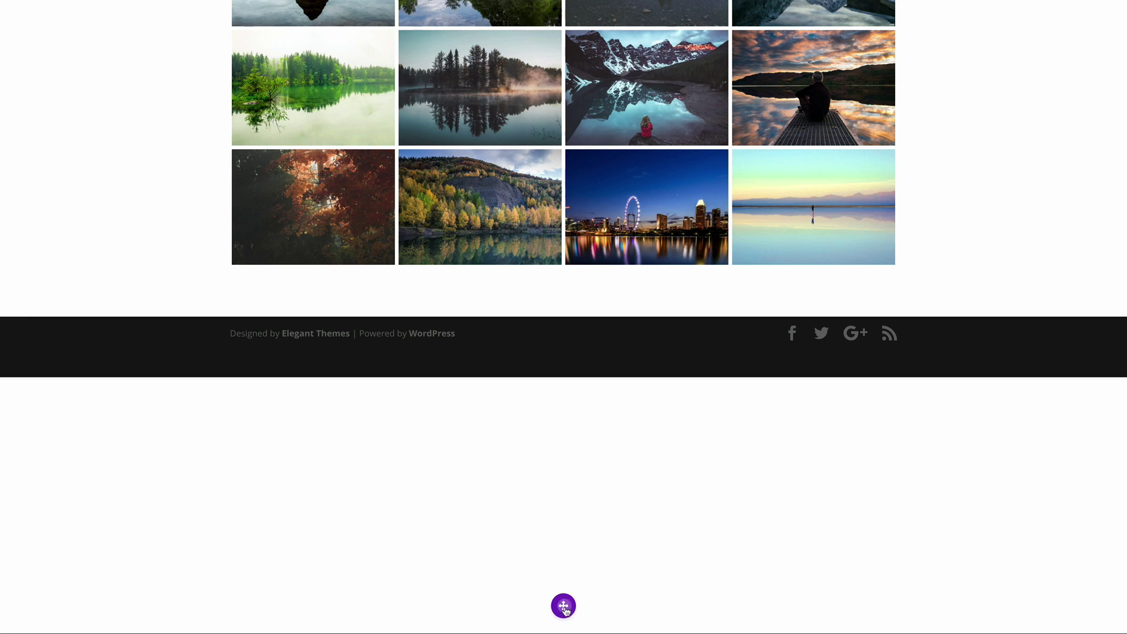
Step: Open Page Settings on the CSS tab and stretch the Custom CSS box much taller
{"action": "left_click", "coordinate": [565, 609]}
{"action": "left_click", "coordinate": [608, 605]}
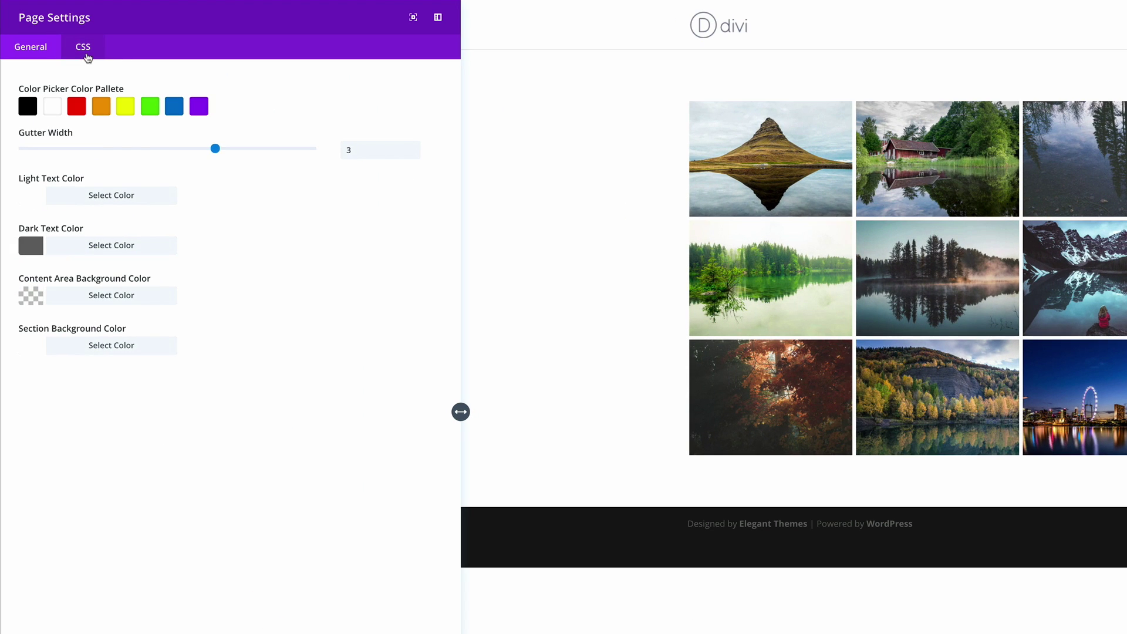
{"action": "left_click", "coordinate": [86, 57]}
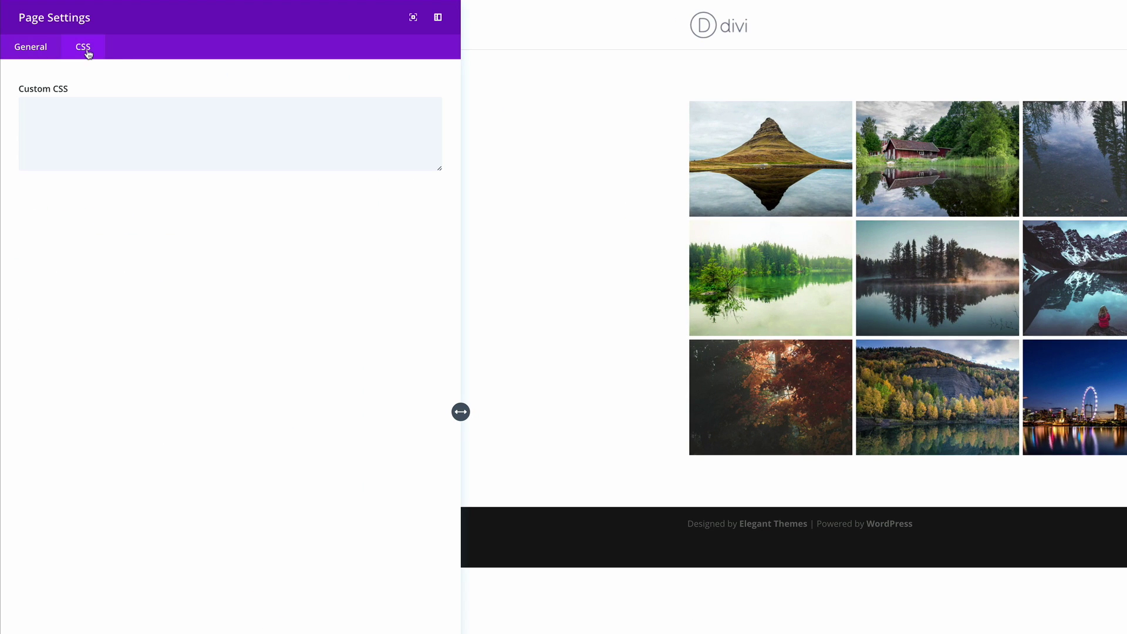
{"action": "left_click_drag", "start_coordinate": [438, 172], "coordinate": [438, 613]}
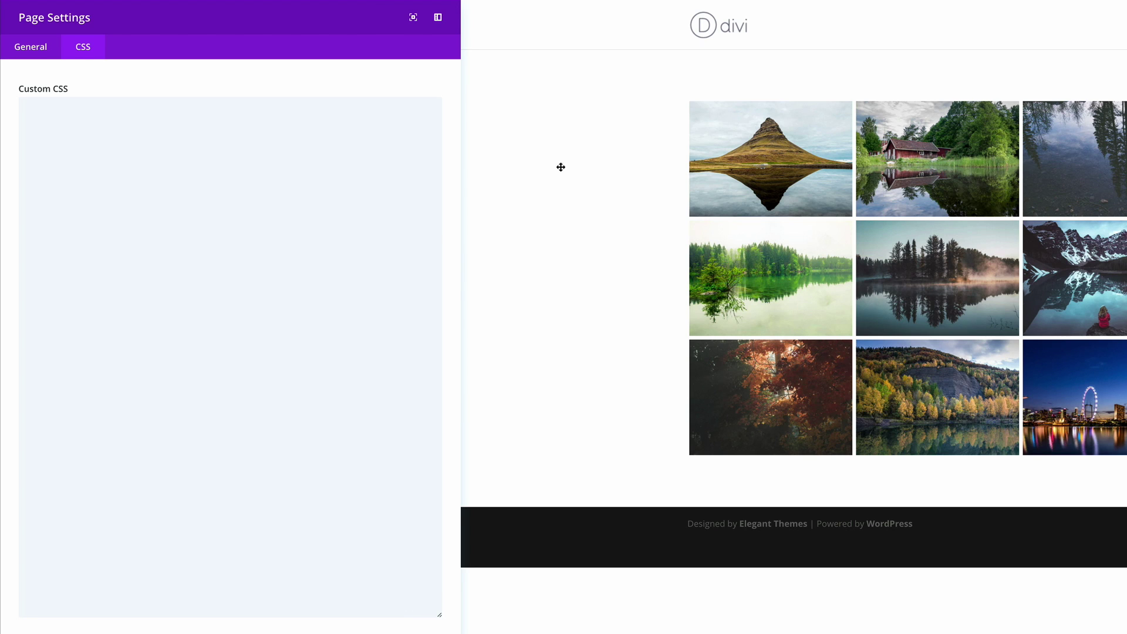
Step: Paste the grayscale filter, the :hover grayscale(0%) rule and '.et_overlay:before { display: none; }' into Custom CSS
{"action": "left_click", "coordinate": [218, 156]}
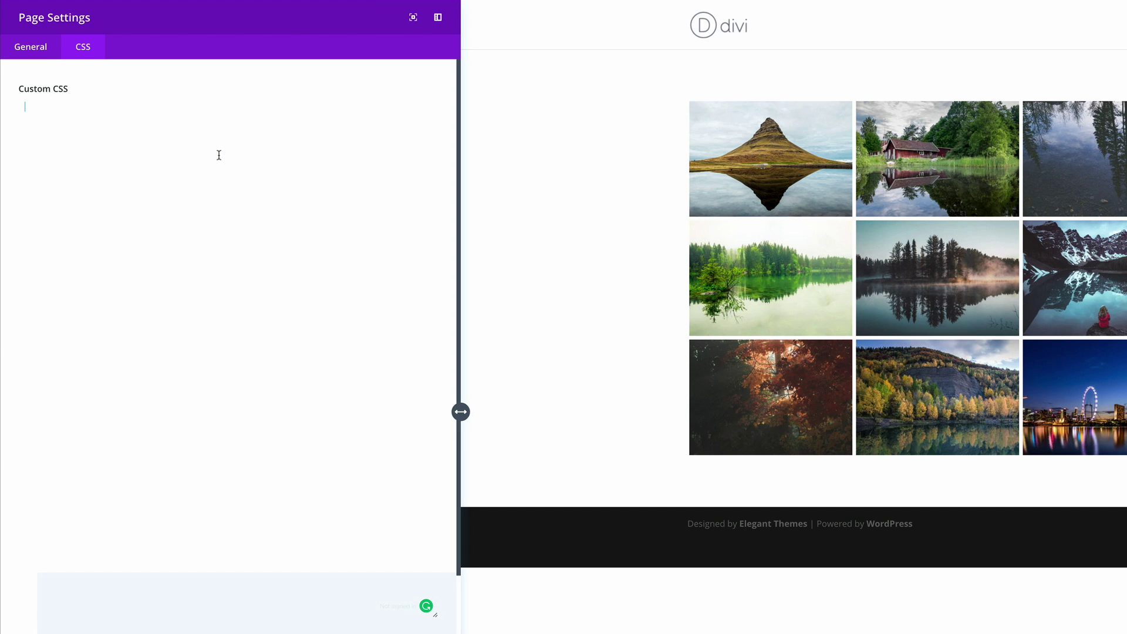
{"action": "left_click", "coordinate": [218, 155]}
{"action": "type", "text": ".grayscale .et_pb_gallery_image {   -webkit-filter: grayscale(100%);   filter: grayscale(100%);   opacity: .8; }"}
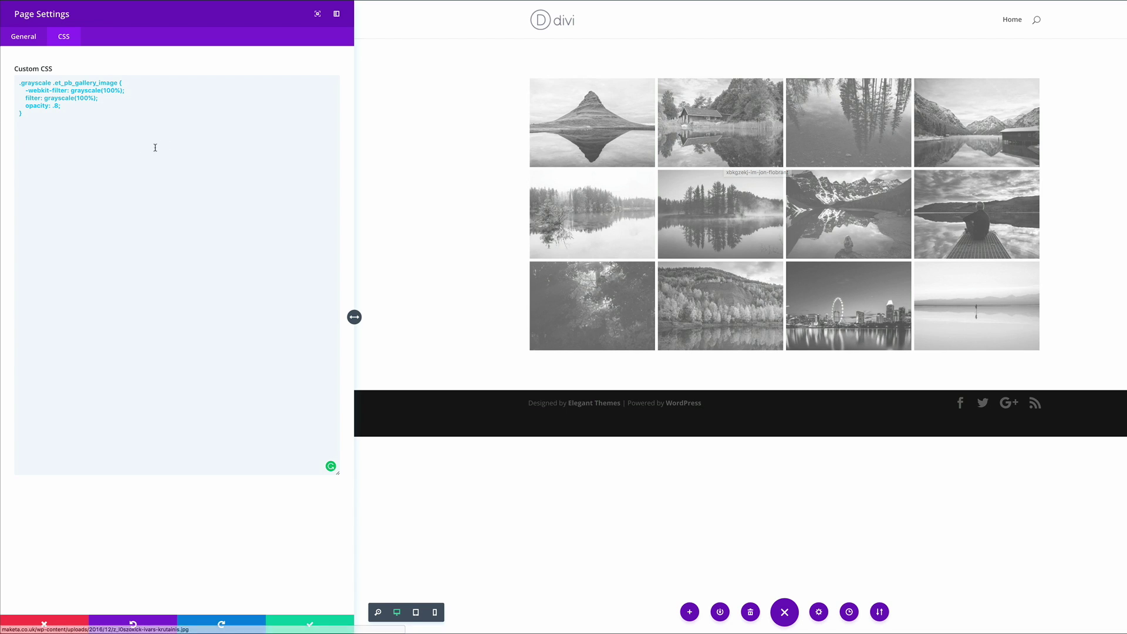
{"action": "type", "text": ".grayscale .et_pb_gallery_image:hover {   -webkit-filter: grayscale(0%);   filter: grayscale(0%);   opacity: 1; }"}
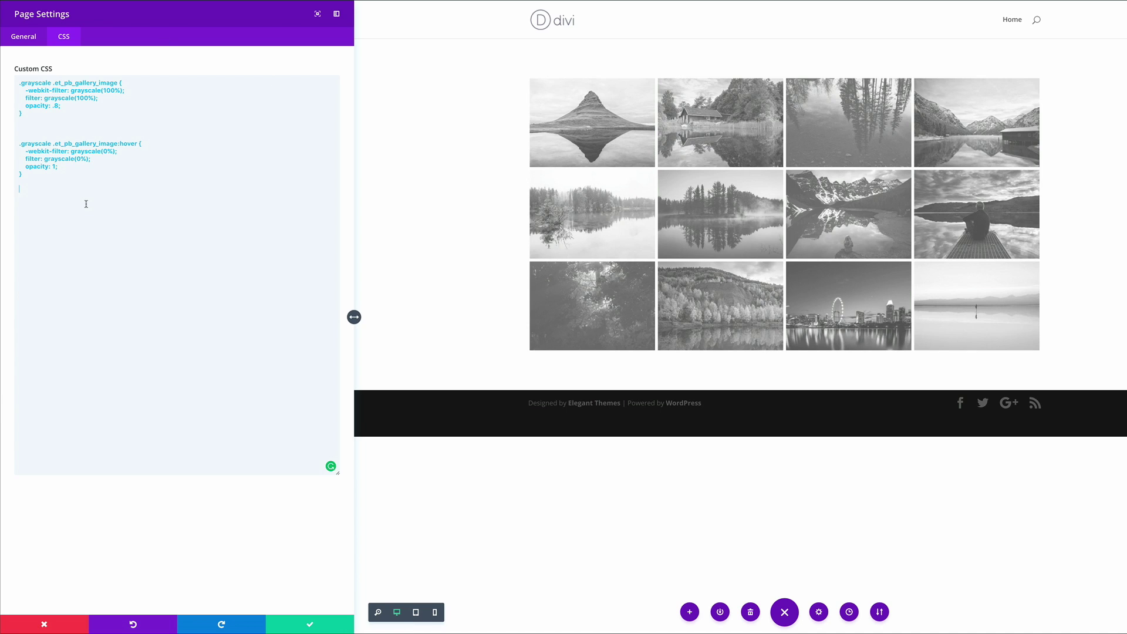
{"action": "type", "text": ".et_overlay:before {\\n  display: none;\\n}"}
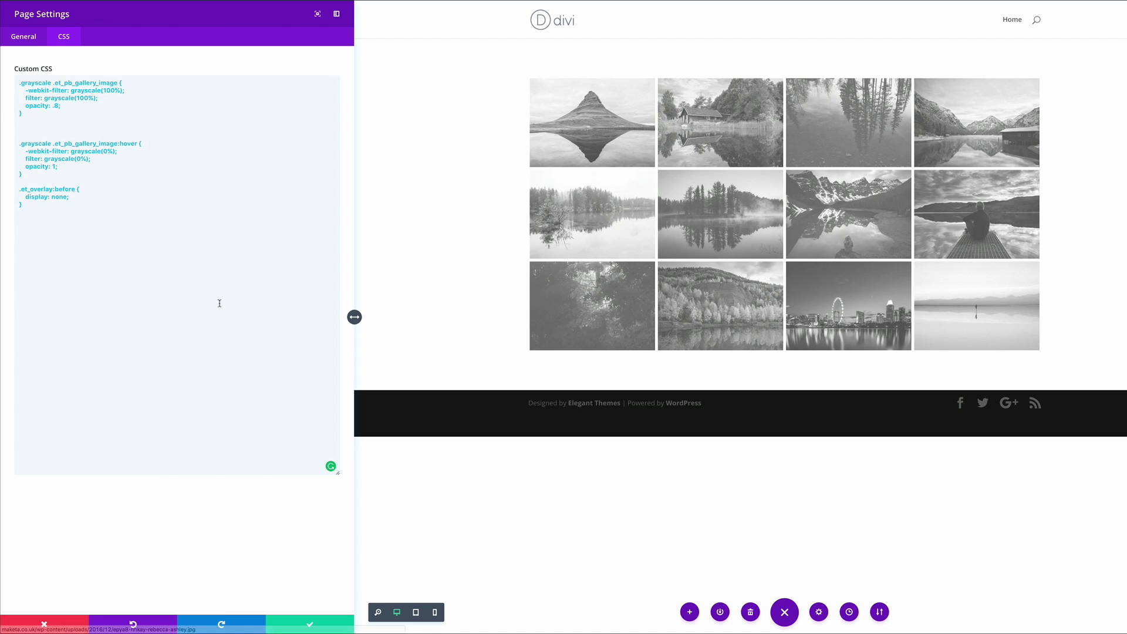
Step: Save the page CSS and drag the gallery section's bottom padding to 175px
{"action": "left_click", "coordinate": [311, 625]}
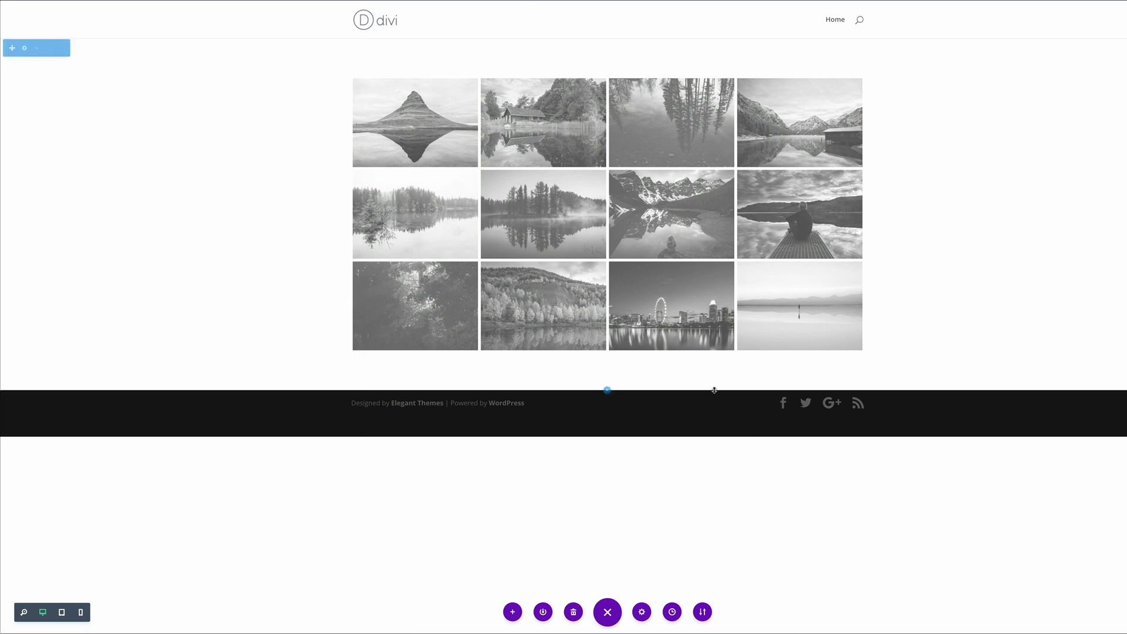
{"action": "left_click_drag", "start_coordinate": [717, 385], "coordinate": [716, 448]}
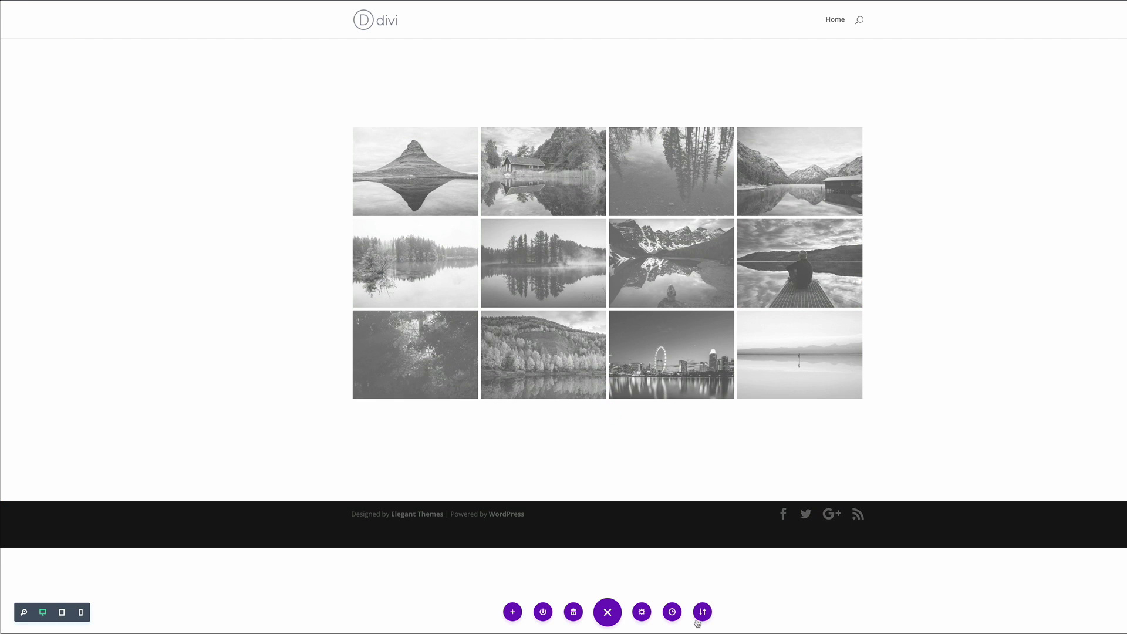